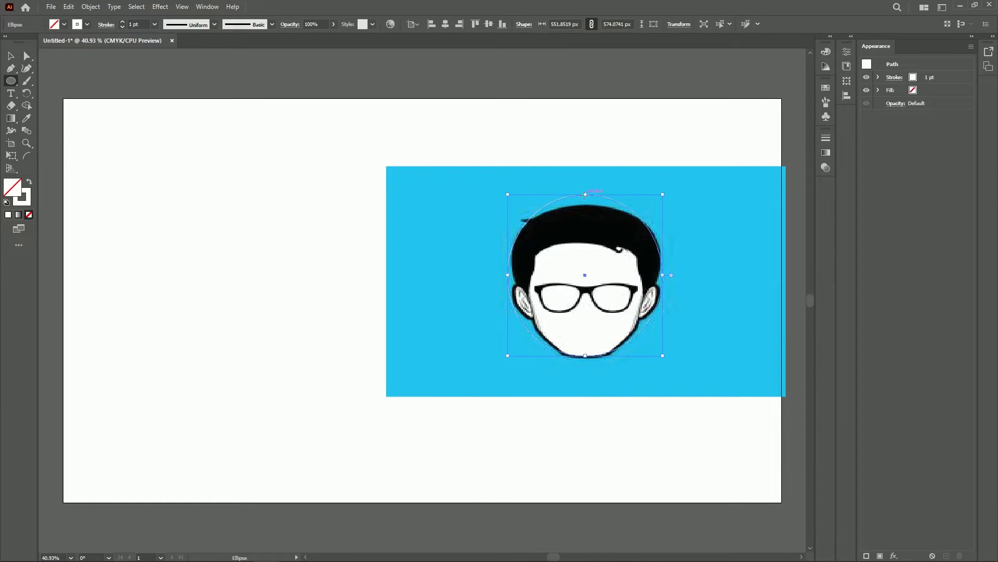
Lower the ellipse's upper edge to the top of the hair, making it about 543 px high.
left_click_drag(585, 196, 582, 224)
key("ctrl+z")
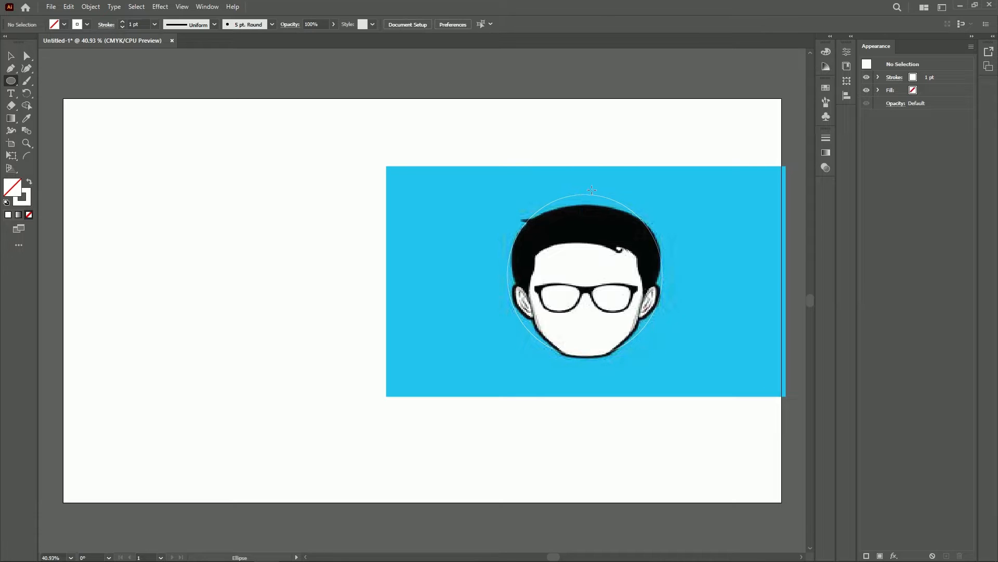
left_click(12, 56)
left_click(581, 199)
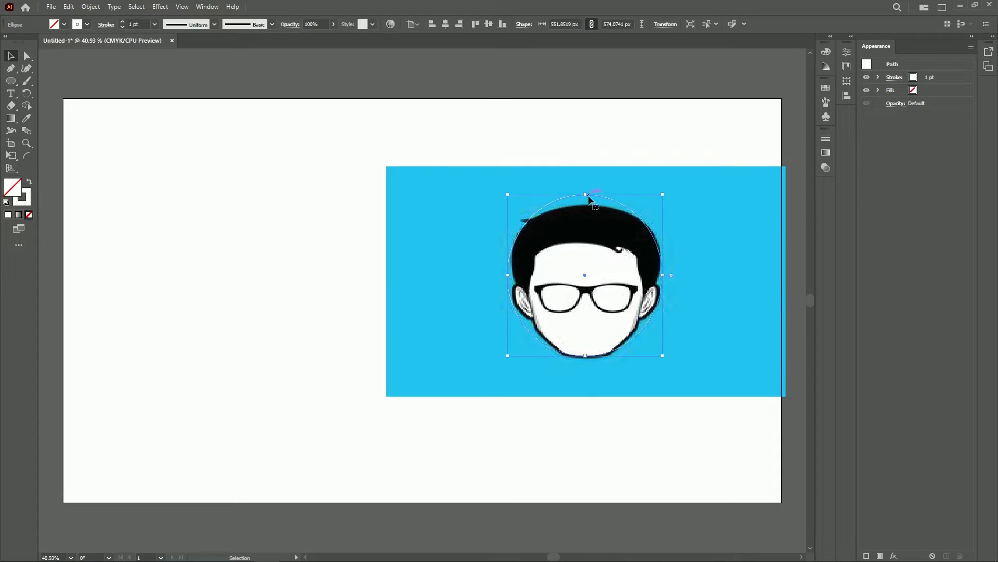
left_click_drag(585, 197, 589, 204)
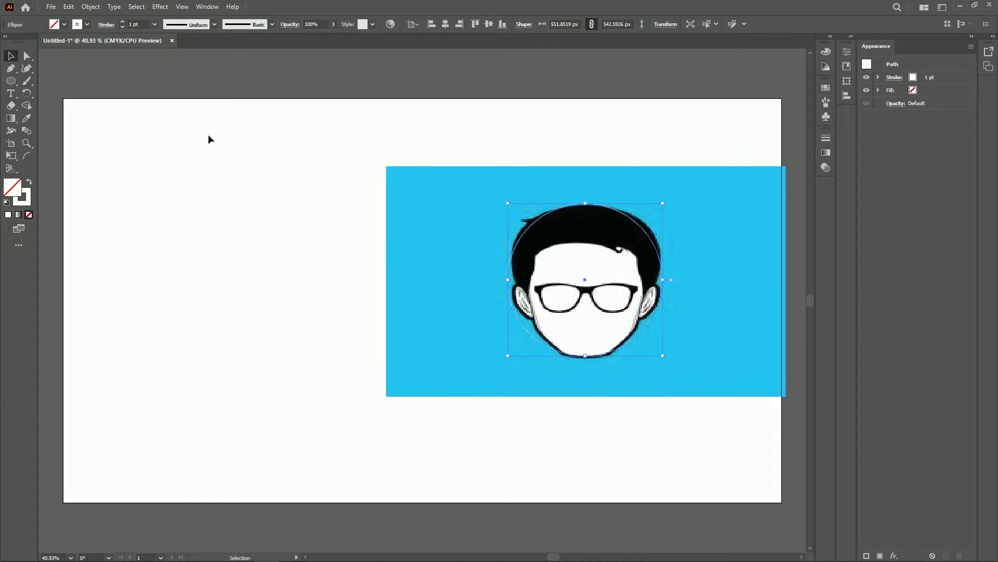
With the Curvature tool, fit the ellipse to the hair's upper-left corner and pull its right side in at the ear.
left_click(26, 68)
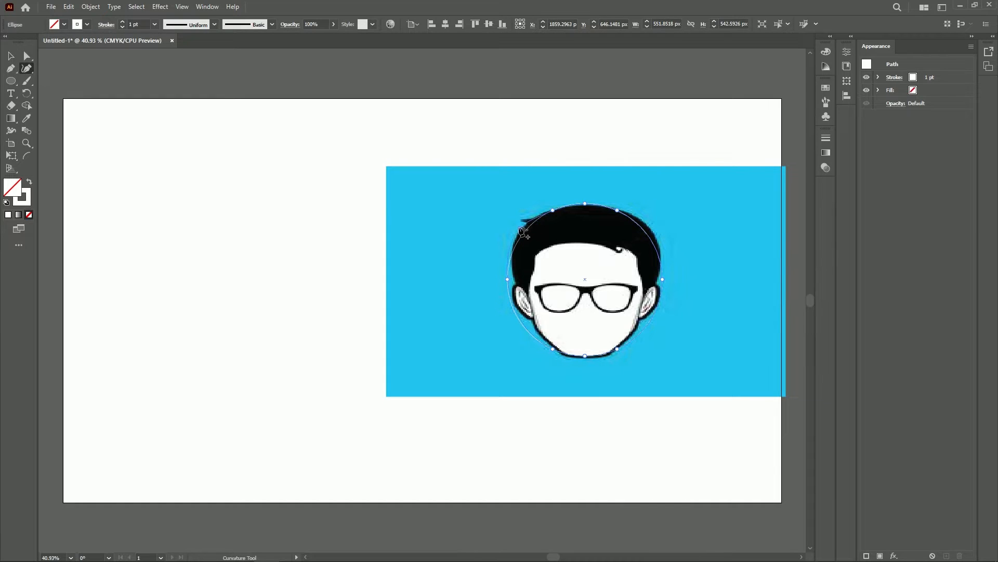
left_click(521, 228)
left_click(659, 279)
left_click_drag(654, 311, 645, 309)
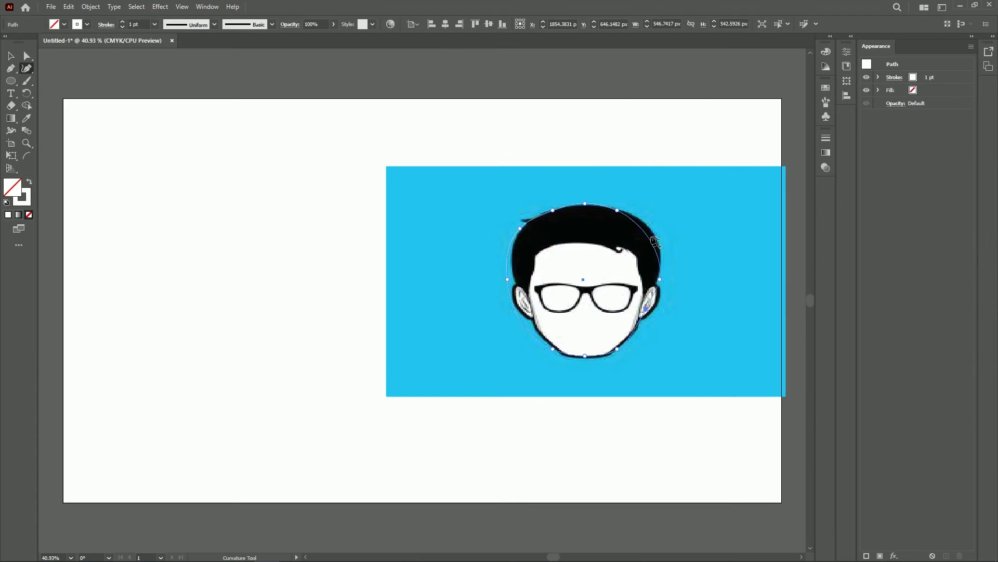
Fit the head outline to the upper-right curve of the hair with added points, removing the surplus one.
left_click(656, 238)
left_click(629, 212)
left_click_drag(629, 212, 625, 211)
key("Delete")
Pull the head outline's left side in along the hair edge, inner ear and jaw.
left_click_drag(508, 280, 514, 281)
left_click_drag(532, 330, 537, 330)
left_click(528, 300)
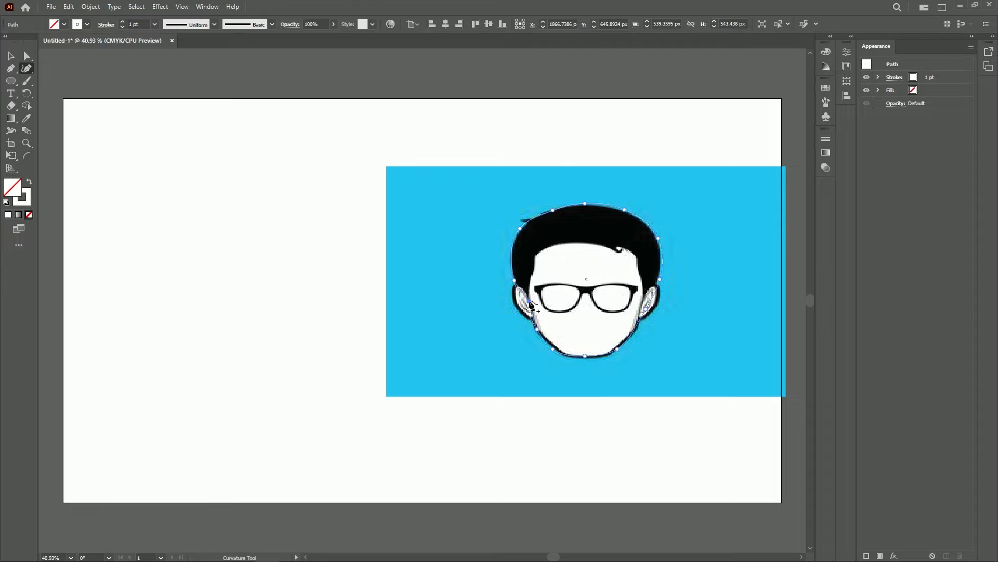
key("ctrl+1")
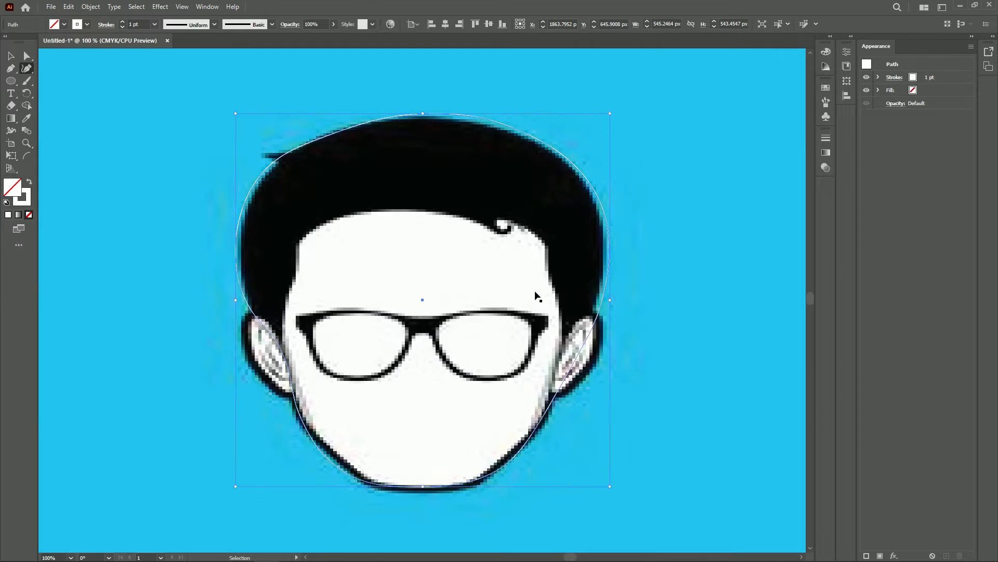
left_click(275, 334)
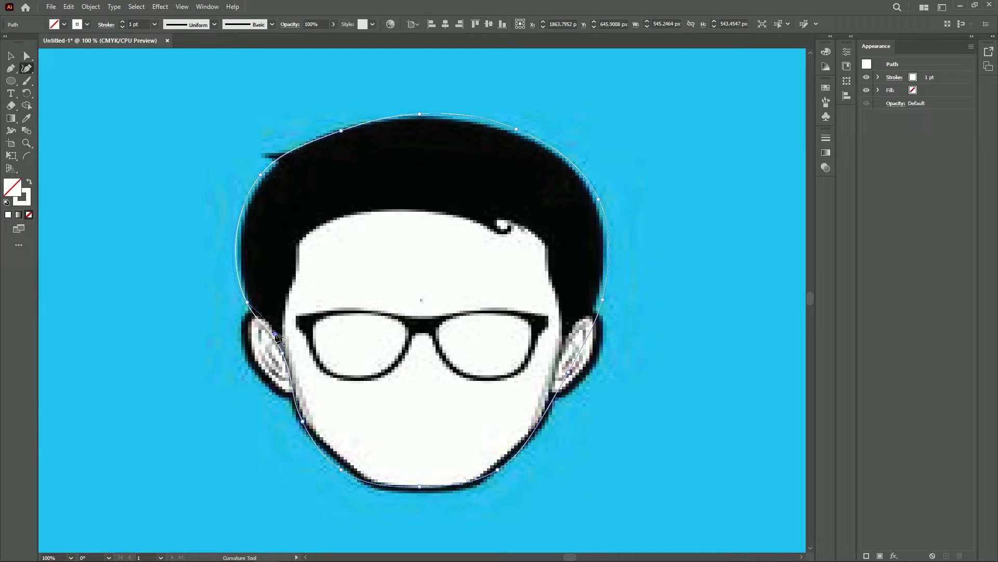
Shape the head outline's right side to follow the base of the hair, the inner ear and the upper jaw.
left_click_drag(602, 300, 598, 297)
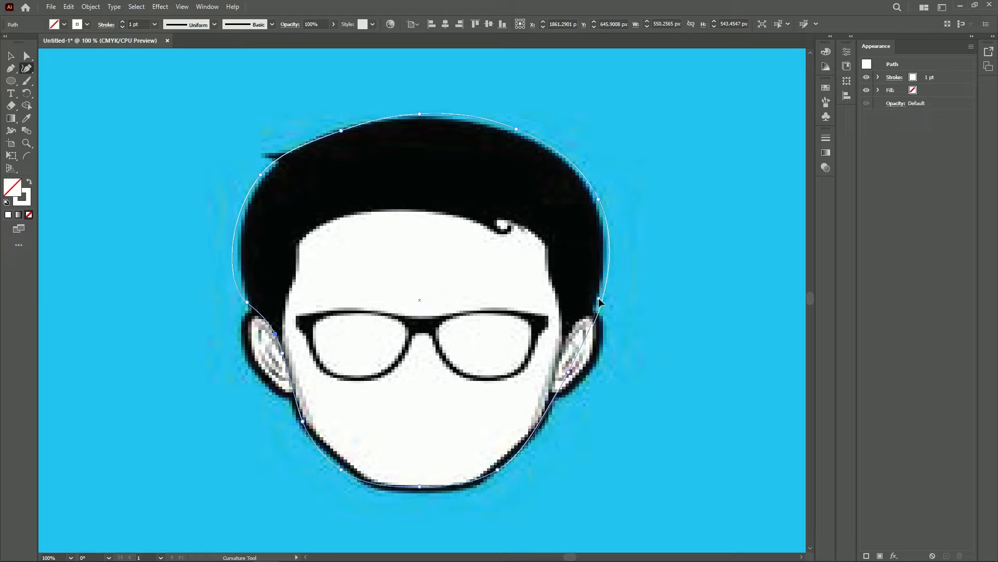
left_click(566, 343)
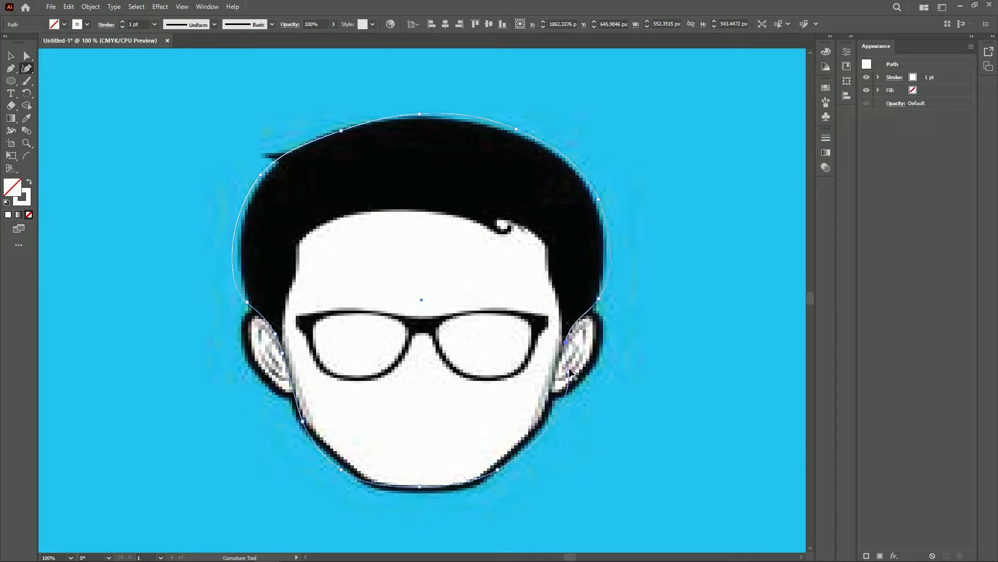
left_click_drag(570, 372, 556, 368)
left_click_drag(545, 412, 553, 411)
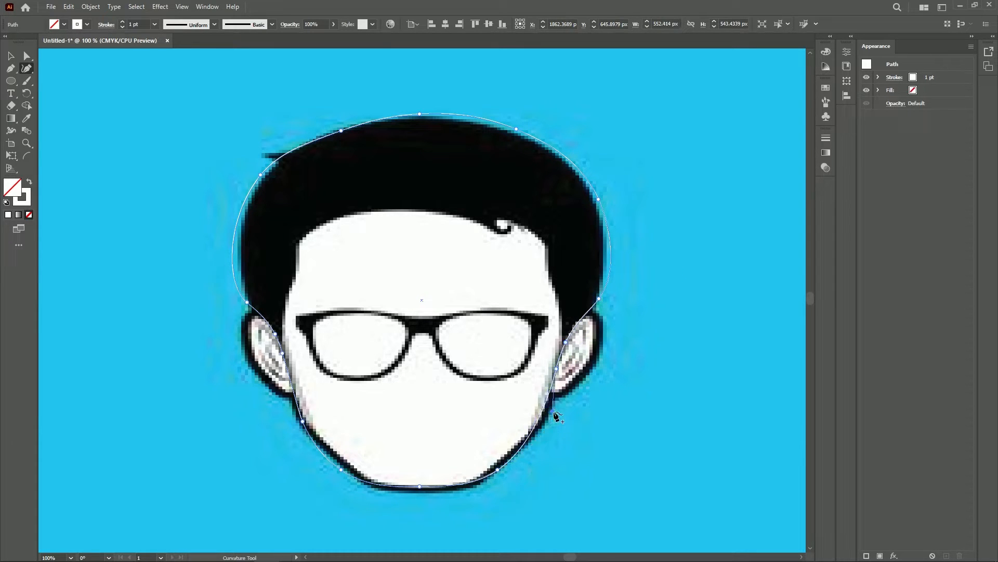
Adjust the lower-right jaw point and extend the outline below the chin with new curve points.
left_click_drag(498, 470, 498, 474)
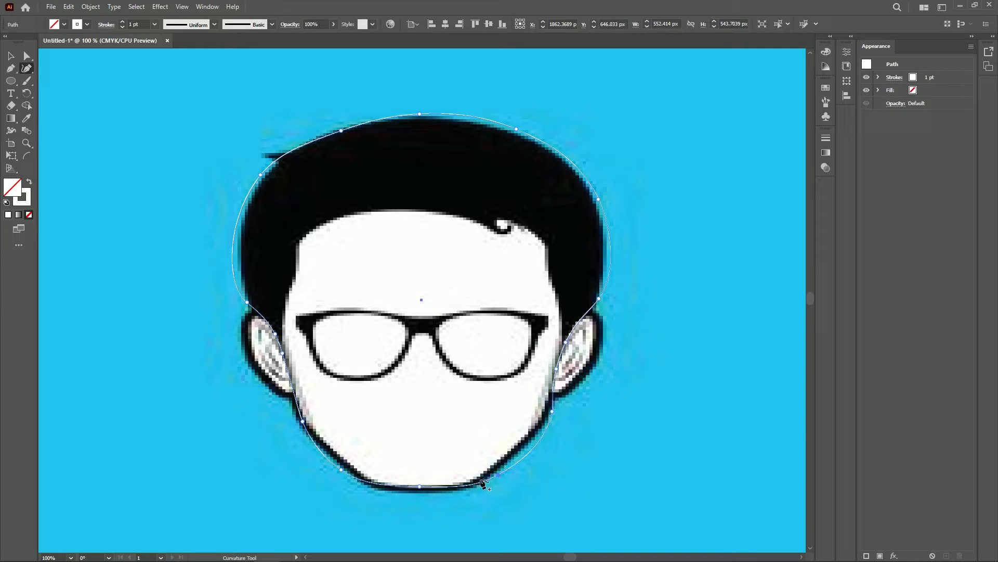
left_click(467, 488)
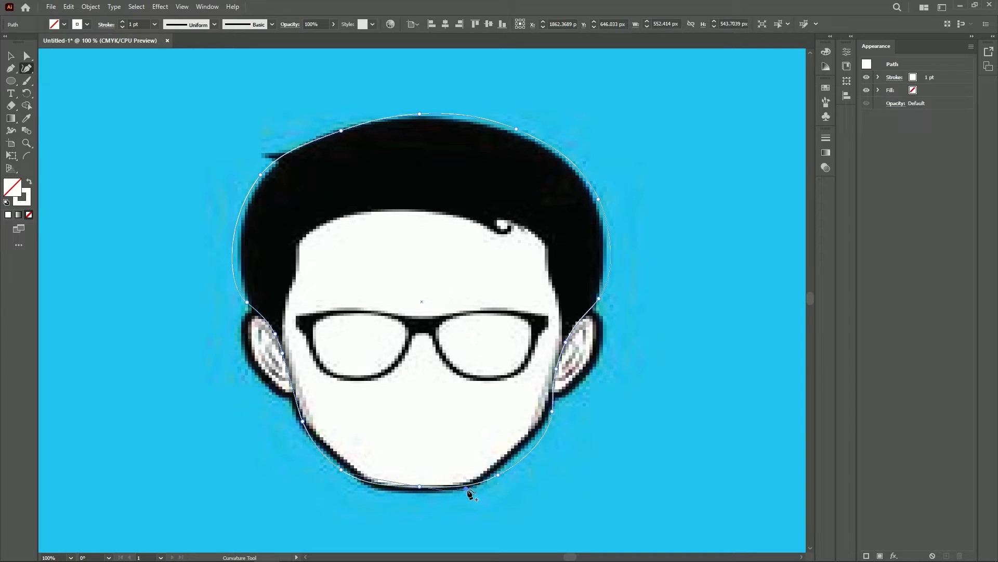
left_click(414, 495)
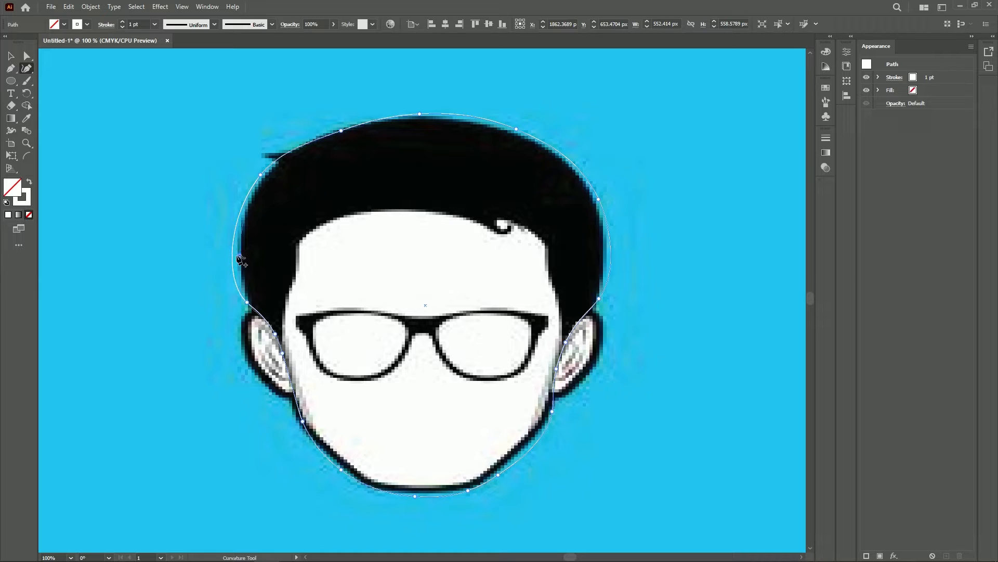
Shape the outline around the pointed tuft and left edge of the hair, and tuck in its right edge.
left_click(237, 254)
left_click(282, 155)
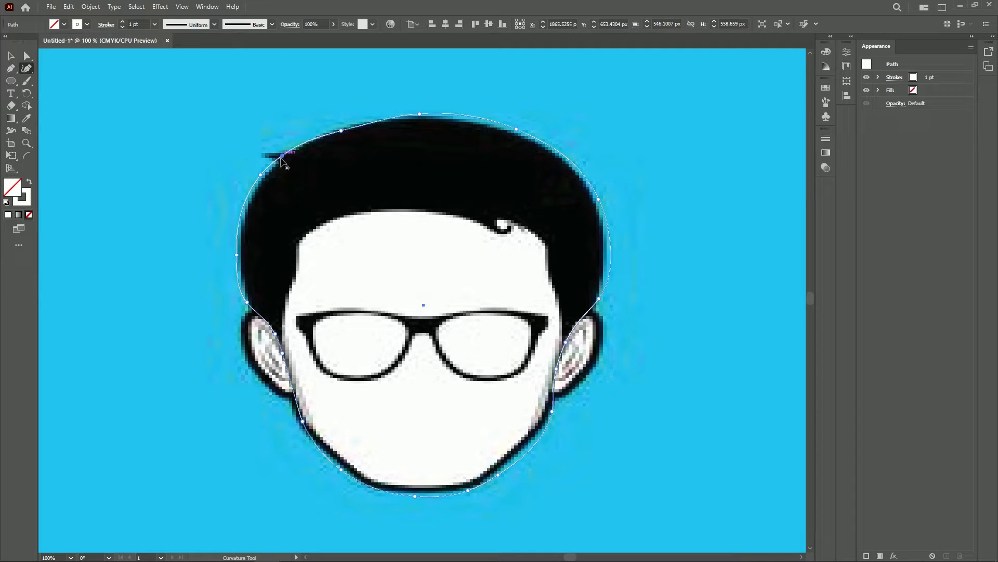
left_click_drag(282, 156, 262, 155)
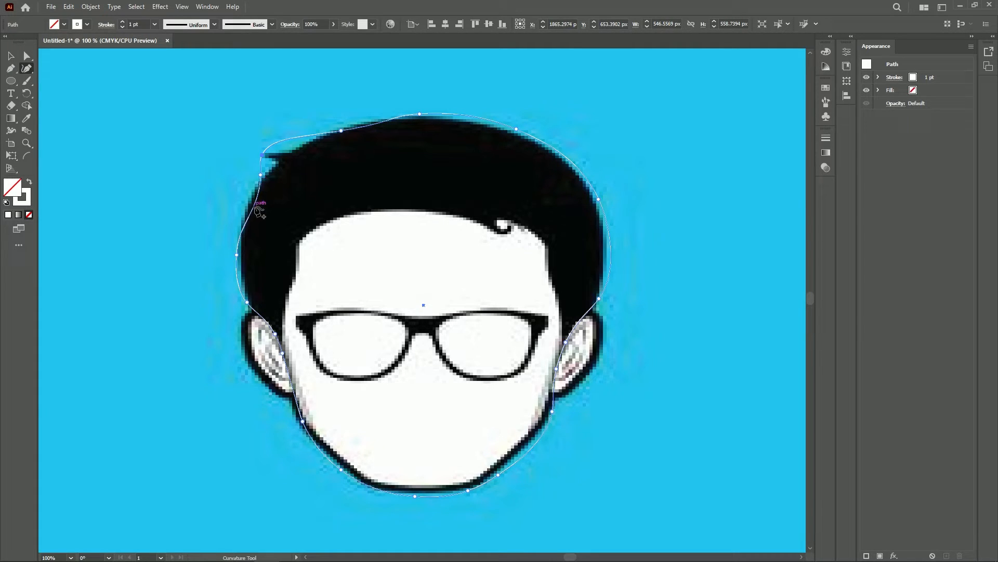
left_click_drag(255, 204, 245, 203)
left_click(283, 146)
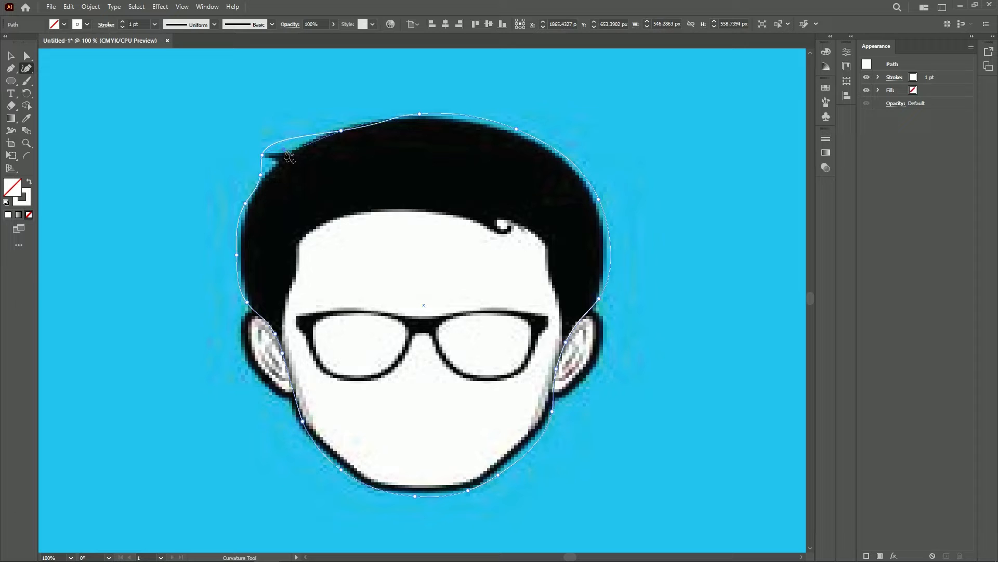
mouse_move(285, 151)
left_mouse_down()
mouse_move(275, 164)
mouse_move(284, 152)
left_mouse_up()
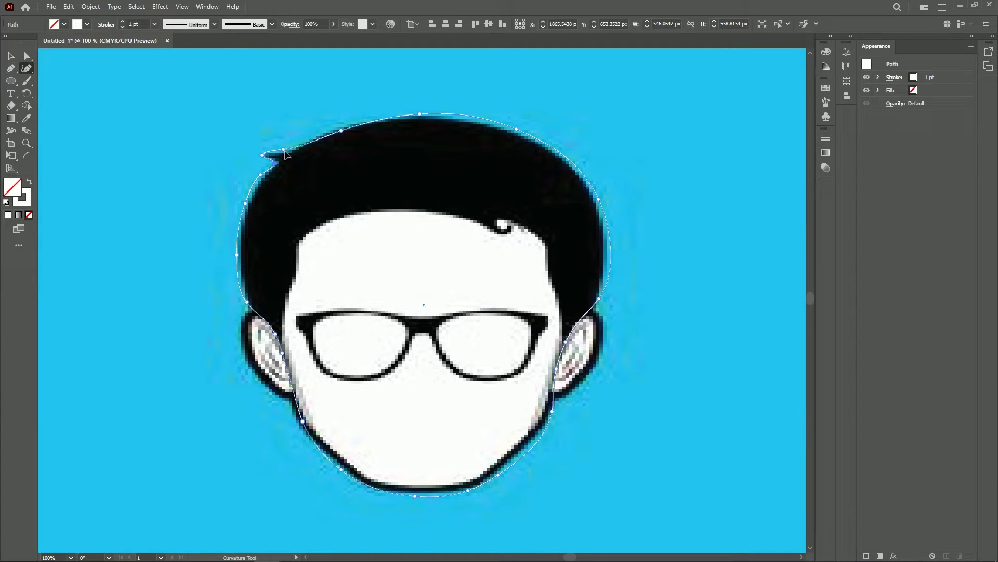
scroll(650, 237, "down", 2)
left_click_drag(611, 228, 609, 226)
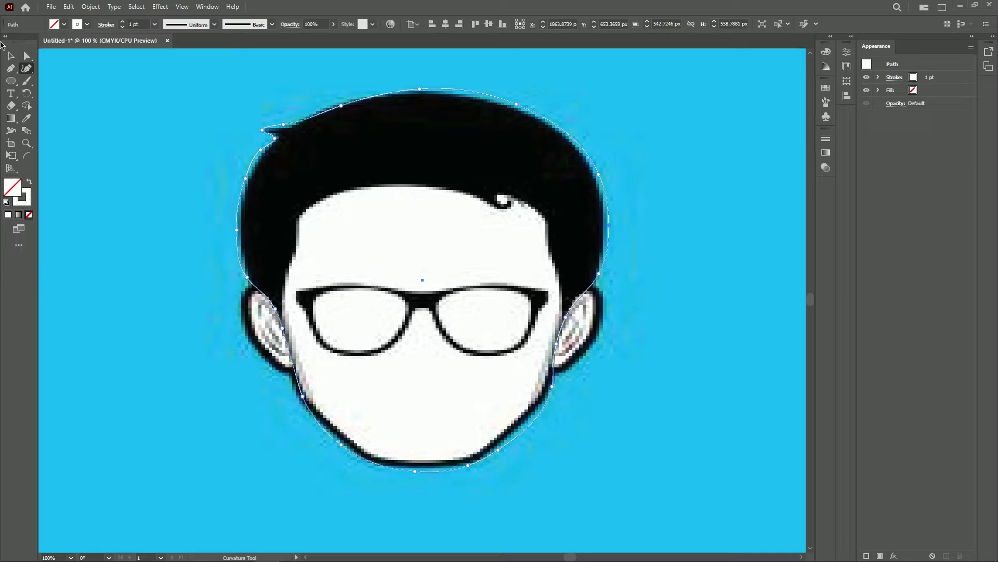
Move the head outline off the reference image onto the blank artboard area to its left.
left_click(10, 55)
mouse_move(339, 93)
left_mouse_down()
mouse_move(283, 94)
mouse_move(328, 132)
left_mouse_up()
left_click(388, 94)
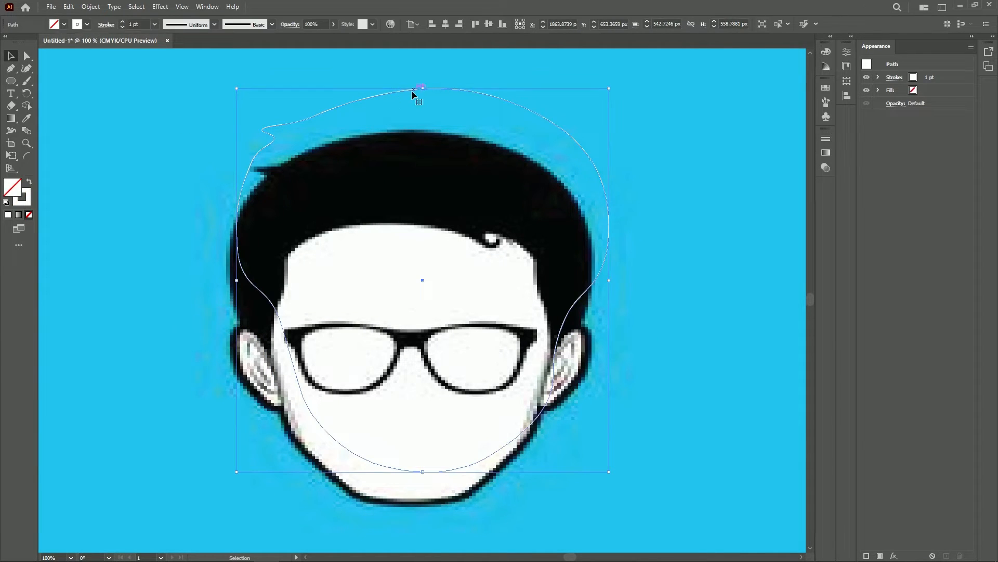
left_click_drag(411, 90, 47, 347)
left_click_drag(2, 464, 58, 224)
scroll(422, 300, "left", 5)
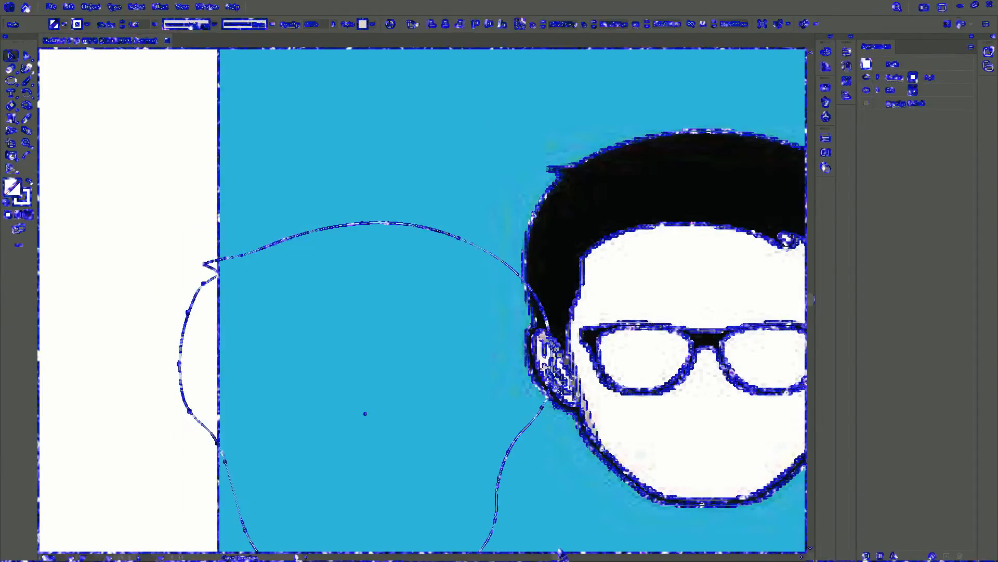
key("ctrl+minus")
key("ctrl+minus")
left_click_drag(361, 220, 110, 158)
Give the head outline a white fill without stroke by sampling the white face in the reference image.
key("i")
left_click(589, 226)
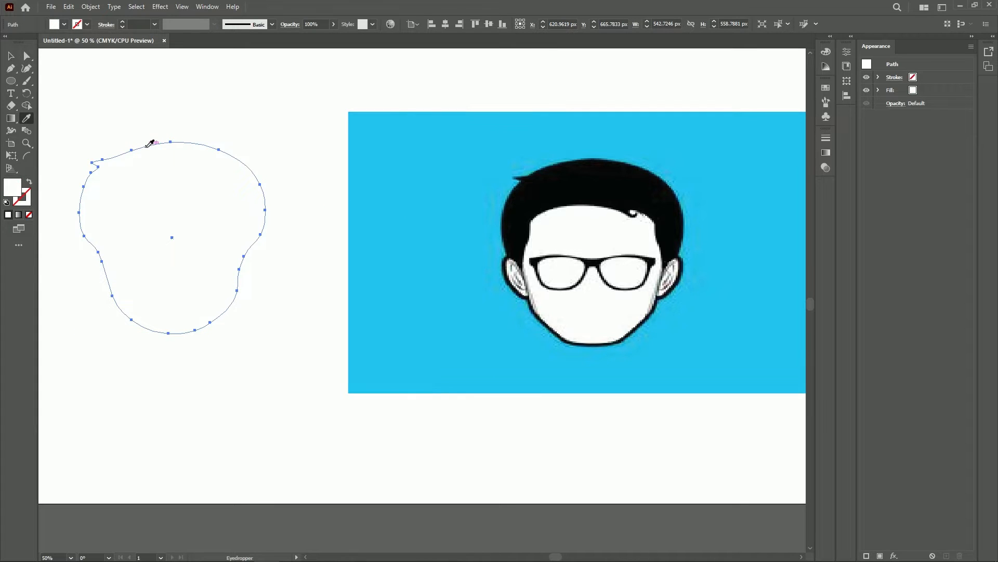
key("v")
key("shift+grave")
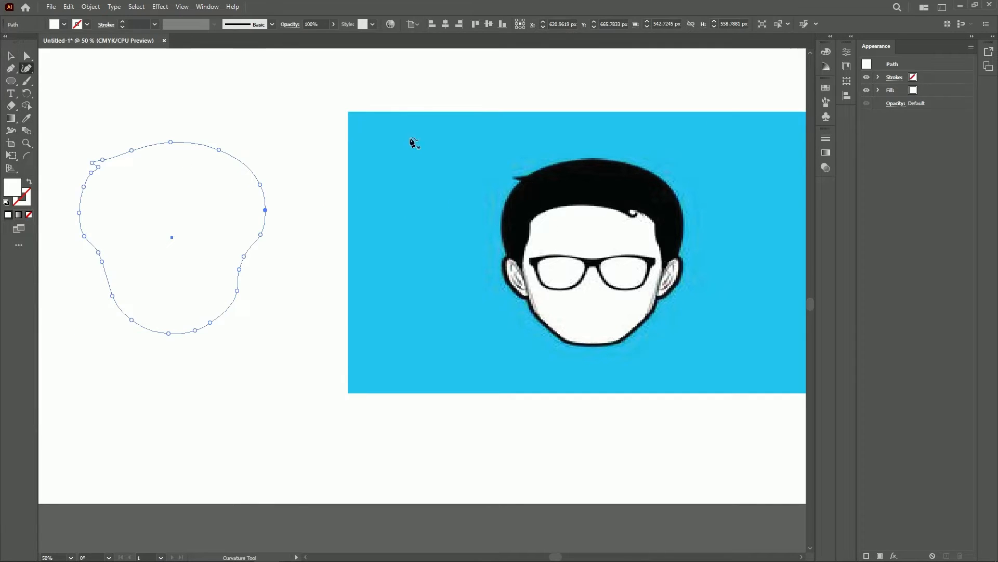
Draw an ellipse over the face, swap its fill and stroke, and stretch it to about 408 by 399 px.
left_click(11, 81)
left_click_drag(529, 222, 660, 331)
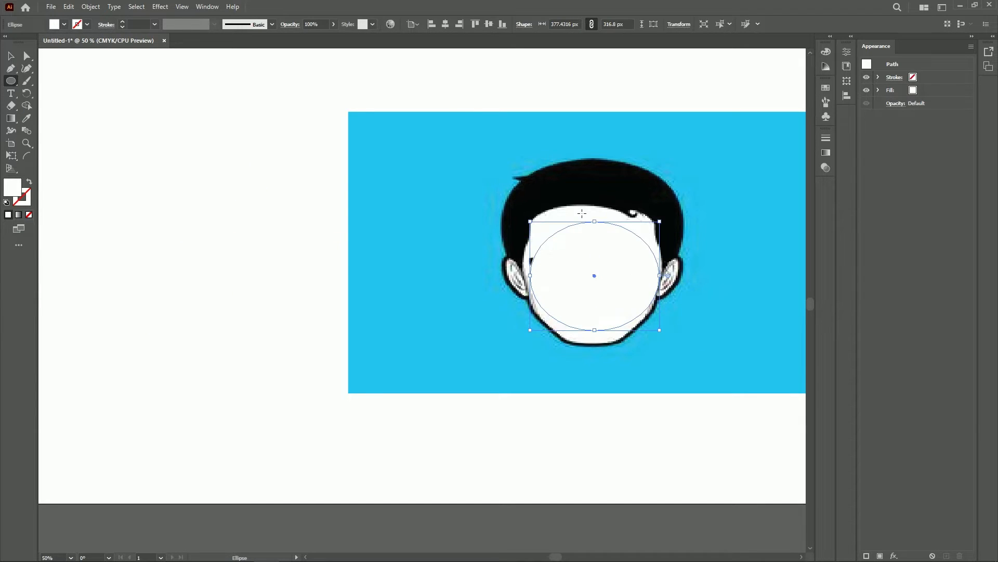
left_click(29, 181)
left_click_drag(597, 221, 595, 205)
left_click_drag(530, 268, 521, 270)
left_click_drag(589, 330, 590, 344)
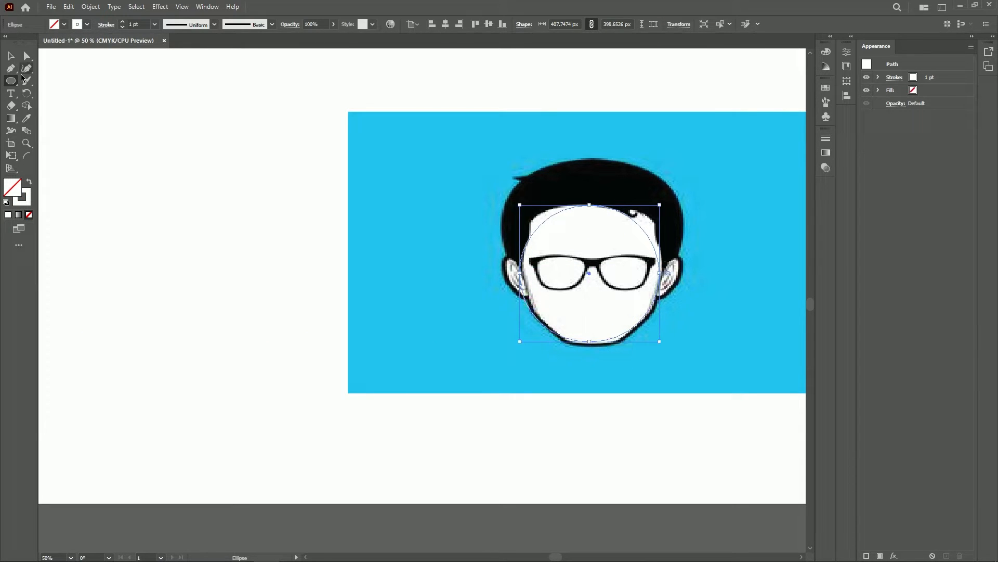
With the Curvature tool, shape the face ellipse's left side to the cheek, temple and forehead corner.
left_click(27, 68)
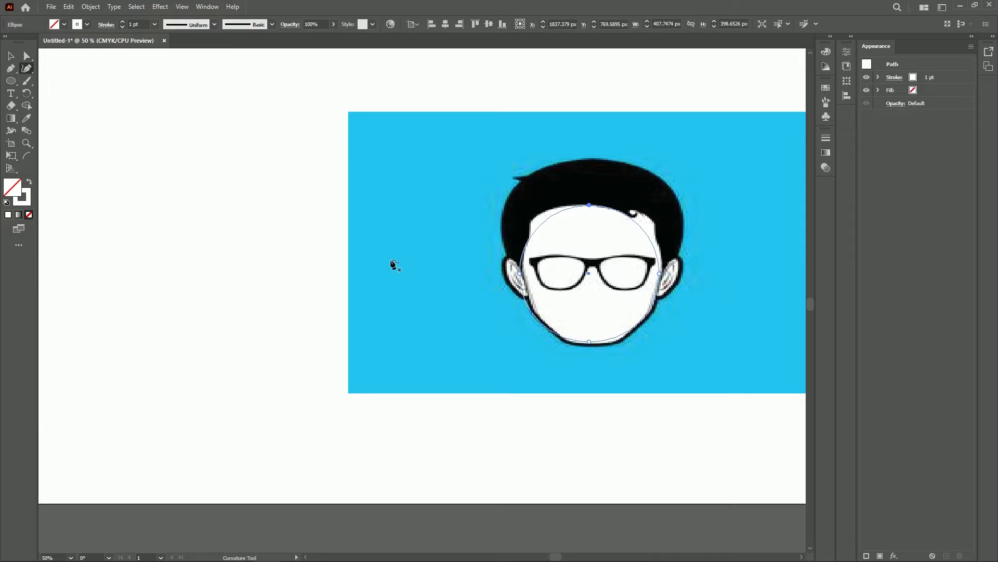
left_click(535, 312)
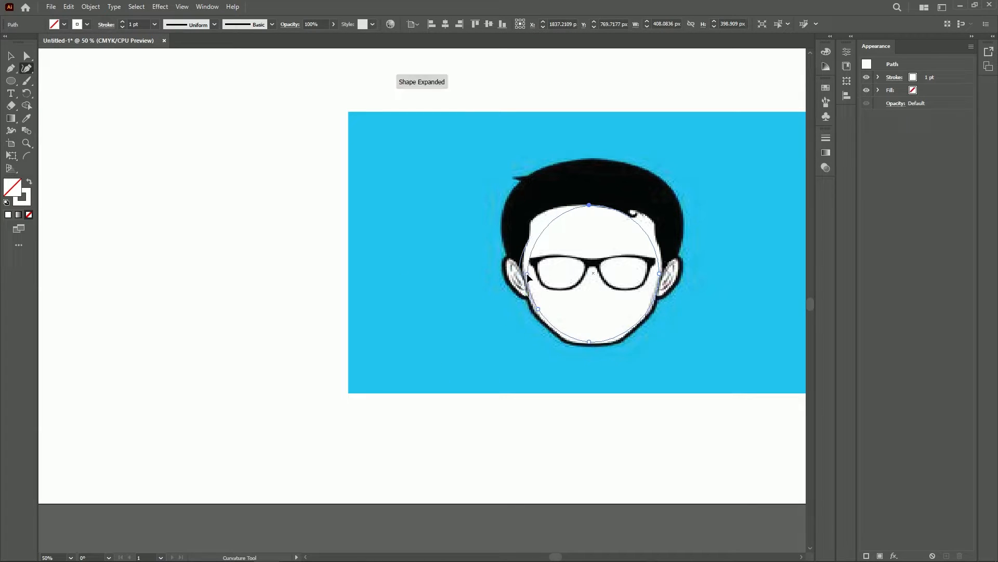
left_click(537, 228)
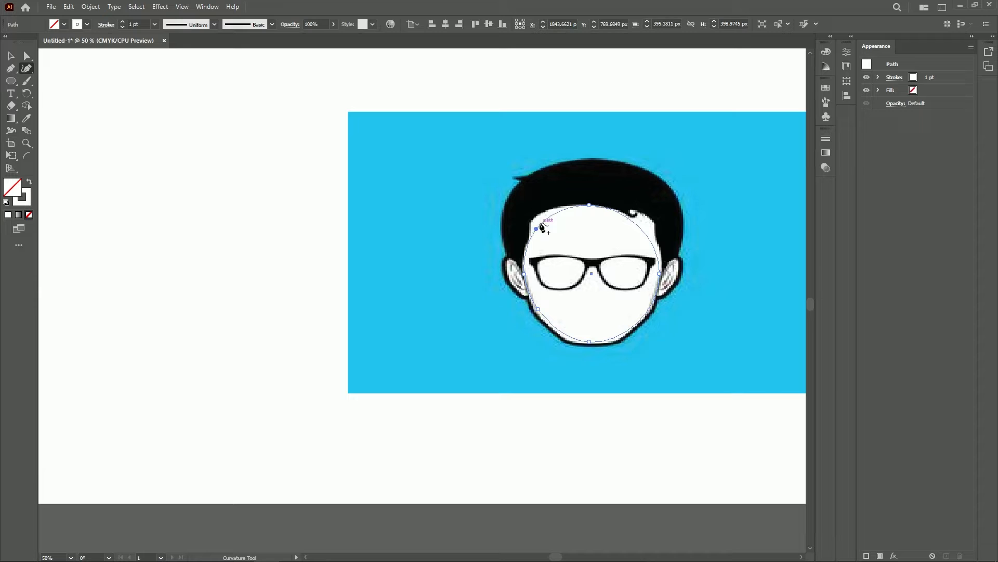
left_click_drag(537, 229, 532, 220)
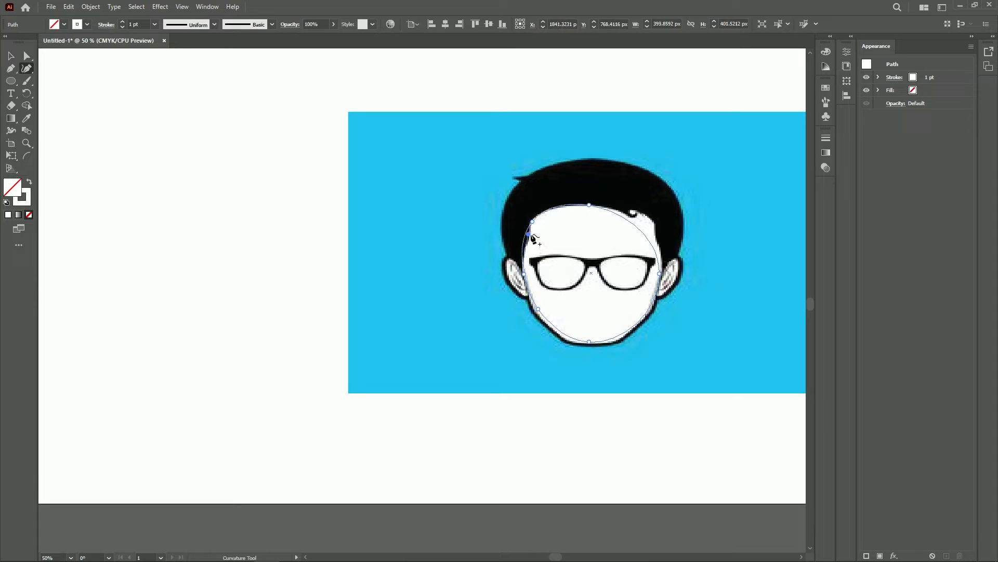
left_click(530, 241)
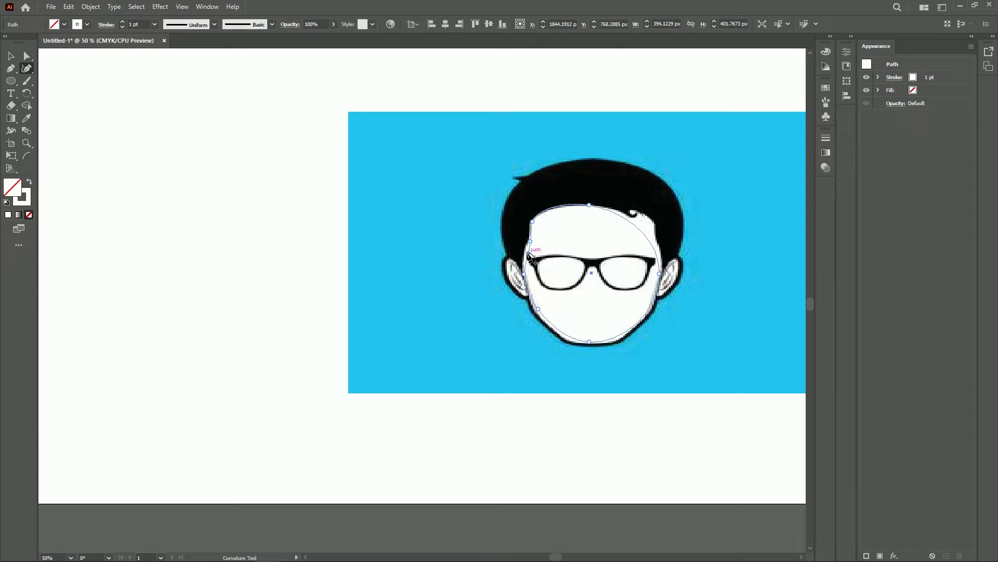
left_click(525, 248)
Add curve points along the face path's right temple and jaw, and fit its lower-left jawline to the reference.
left_click(642, 226)
left_click(655, 242)
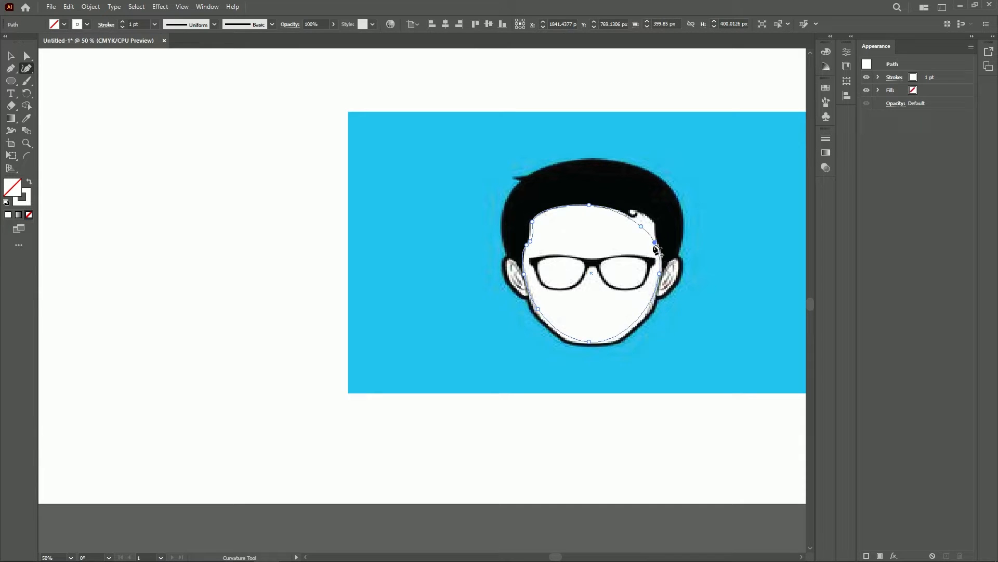
left_click(654, 303)
left_click(555, 330)
left_click(535, 309)
Shape the face path's upper-right forehead corner to the hairline and pull its right cheek and temple inward.
left_click_drag(655, 242, 651, 220)
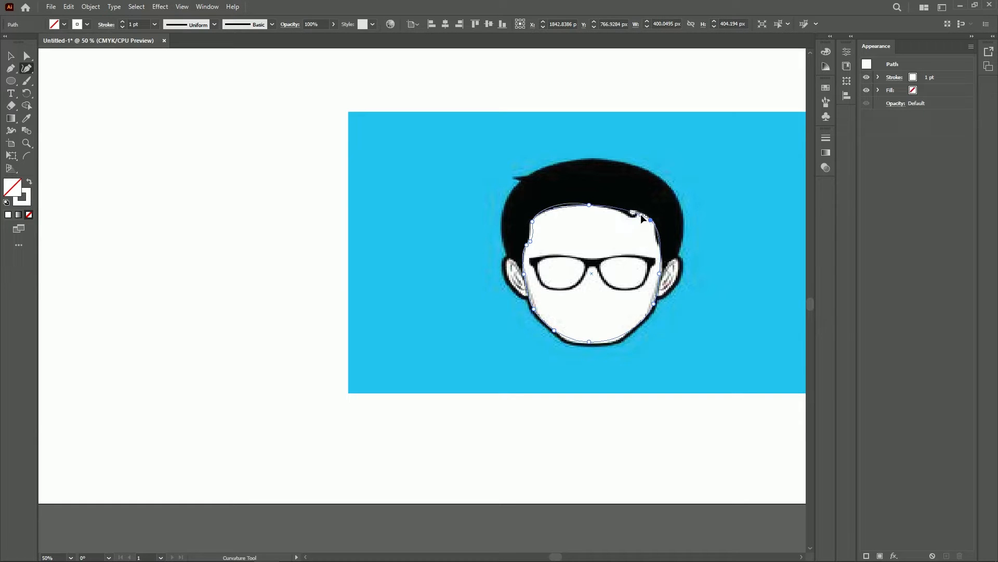
left_click(642, 218)
left_click_drag(663, 271, 660, 273)
left_click_drag(660, 233, 656, 234)
Move the face path off the reference image onto the blank artboard area to its left.
left_click(11, 55)
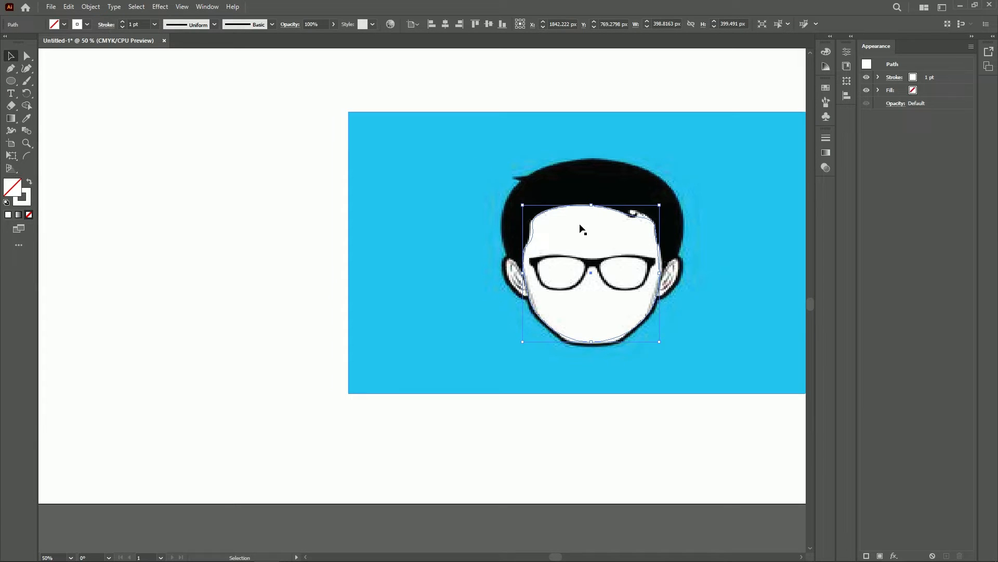
left_click_drag(582, 229, 271, 210)
left_click_drag(420, 206, 705, 199)
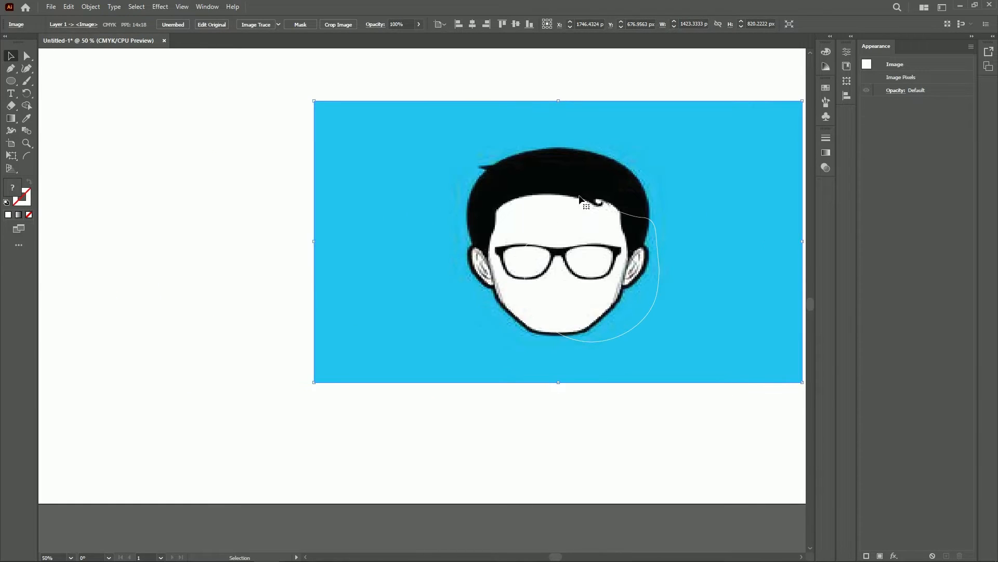
left_click_drag(630, 216, 183, 179)
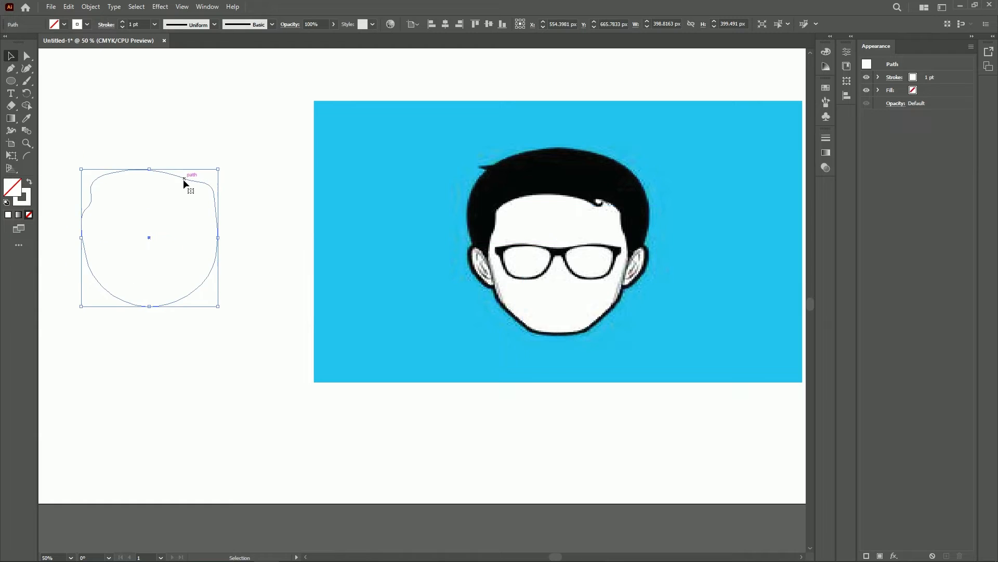
Shift the head outline beside the reference head with a white fill and no stroke, and stretch the reference image's left edge outward.
mouse_move(176, 222)
left_mouse_down()
mouse_move(596, 228)
mouse_move(564, 222)
left_mouse_up()
key("shift+x")
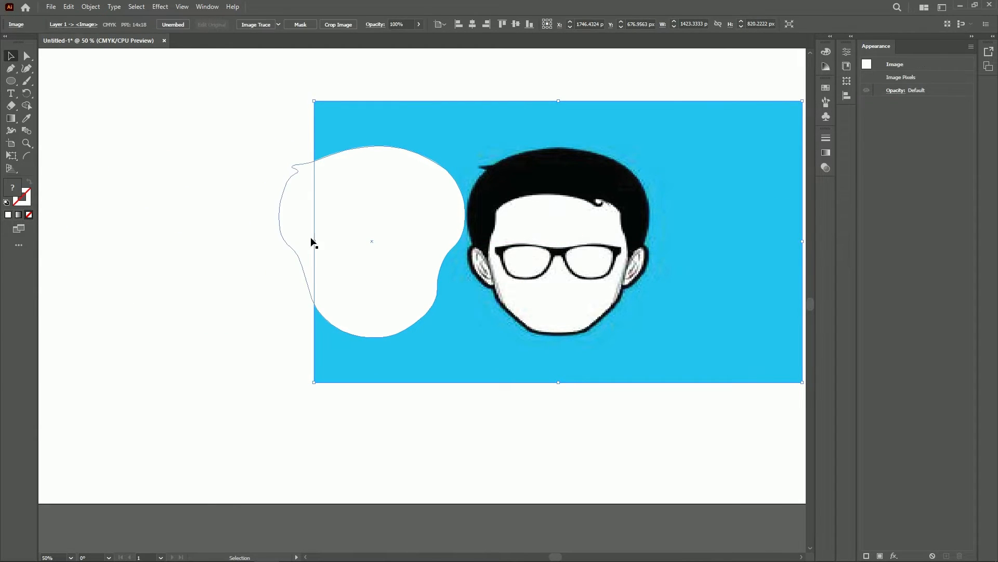
left_click_drag(314, 242, 106, 231)
left_click_drag(169, 219, 193, 219)
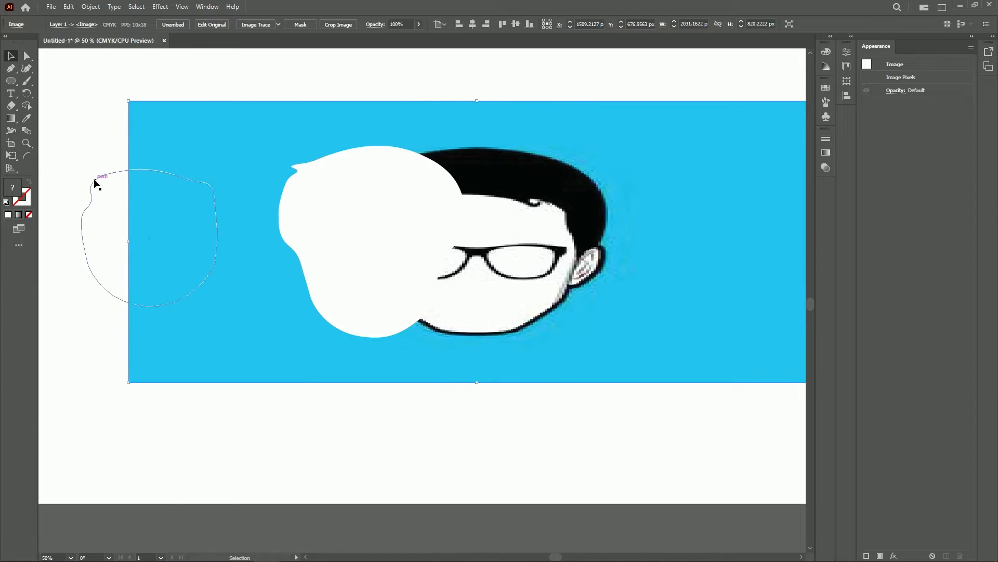
Move the white head shape and the face path onto the widened blue background beside the reference head.
left_click(103, 173)
left_click_drag(111, 173, 176, 179)
left_click_drag(375, 182, 268, 176)
left_click_drag(162, 186, 217, 193)
left_click_drag(264, 168, 239, 166)
left_click(392, 182)
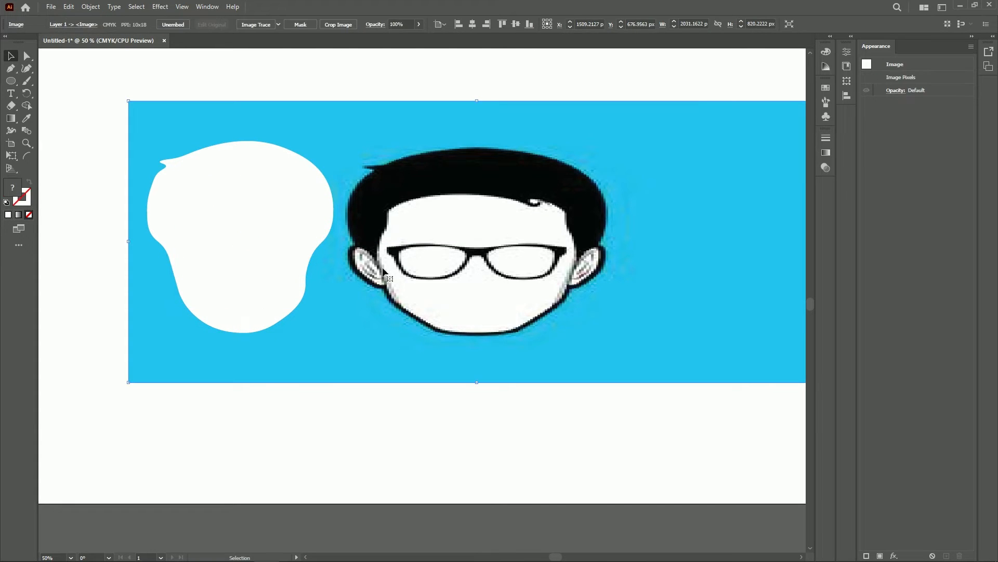
Move the white head shape down to uncover the face path's upper part, and nudge the face path slightly.
left_click(225, 211)
left_click(99, 235)
left_click(246, 245)
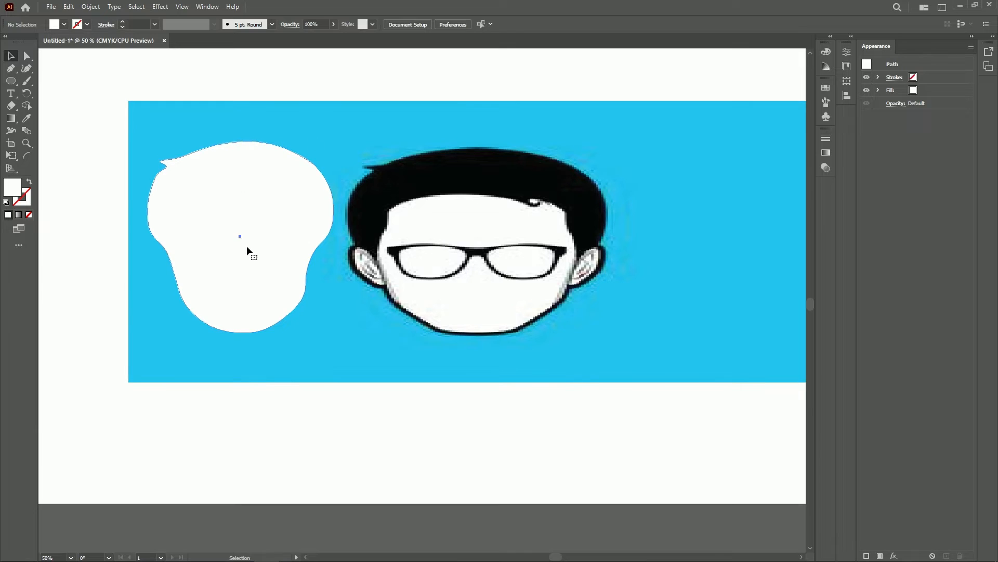
left_click_drag(277, 188, 275, 280)
double_click(260, 171)
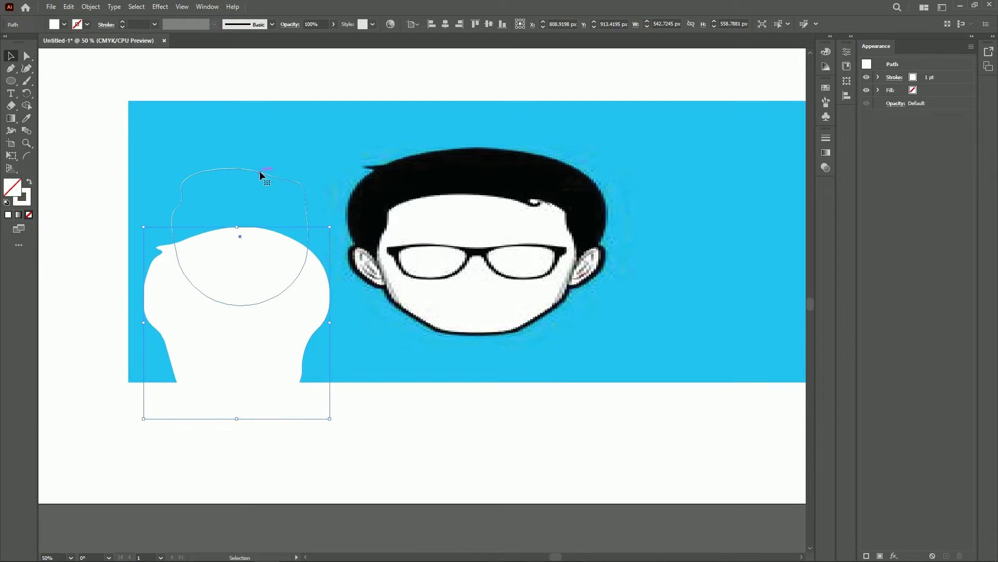
left_click(270, 231)
double_click(286, 112)
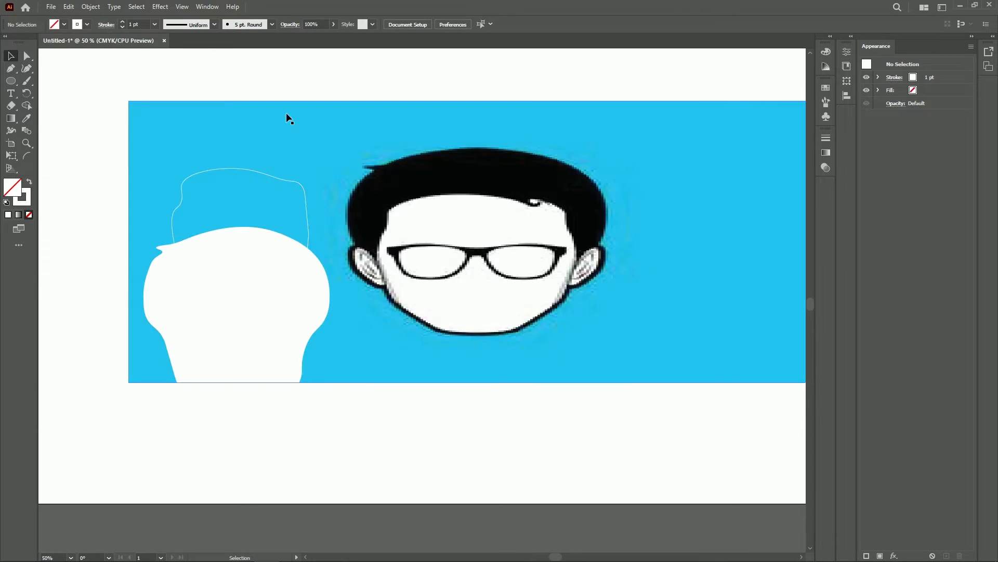
mouse_move(266, 177)
left_mouse_down()
mouse_move(267, 167)
mouse_move(265, 182)
left_mouse_up()
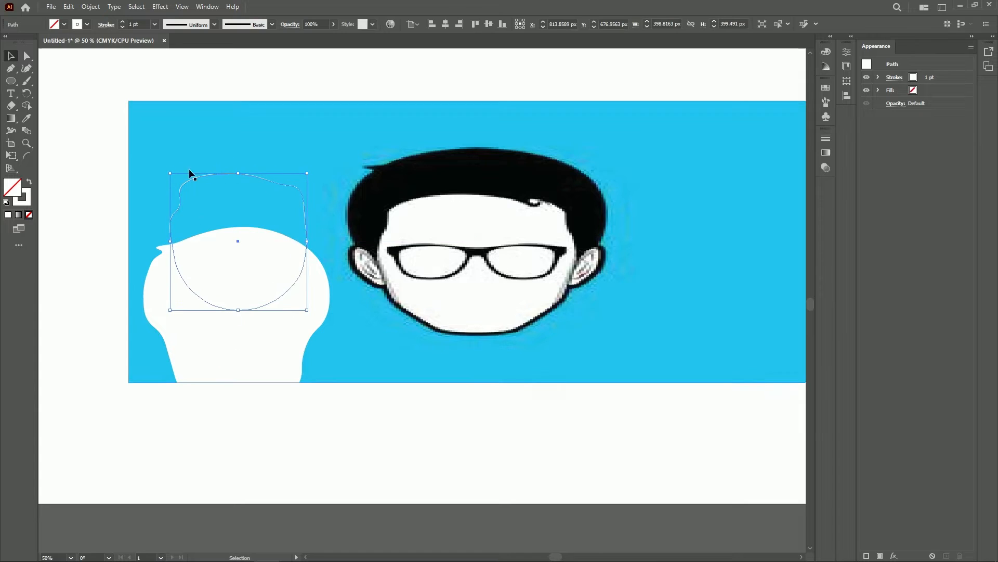
Swap the face path's fill and stroke so it has a white fill and no stroke.
left_click(29, 182)
double_click(19, 193)
left_click(605, 225)
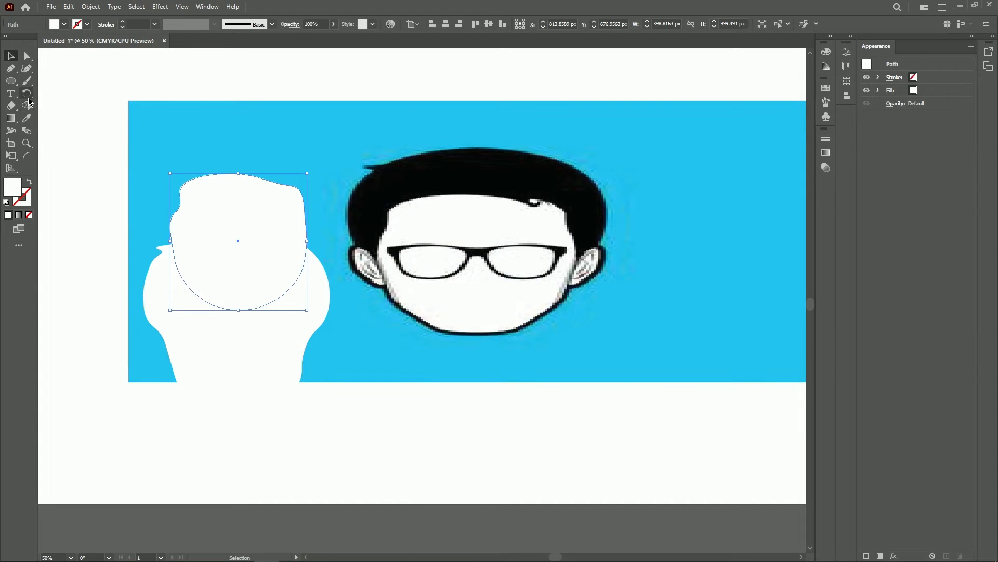
Try filling the face shape with black sampled from the reference hair using the Eyedropper.
left_click(26, 118)
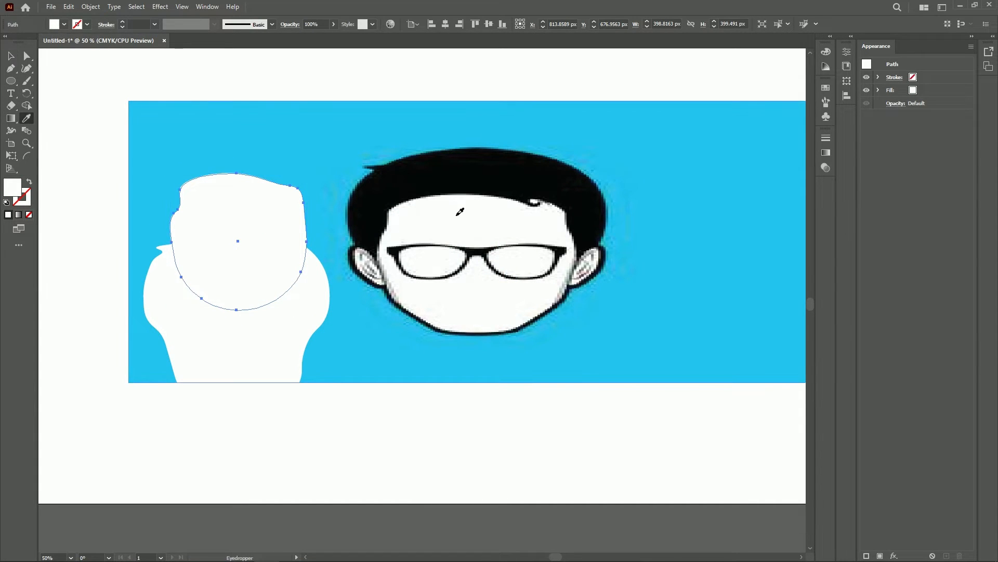
left_click(374, 189)
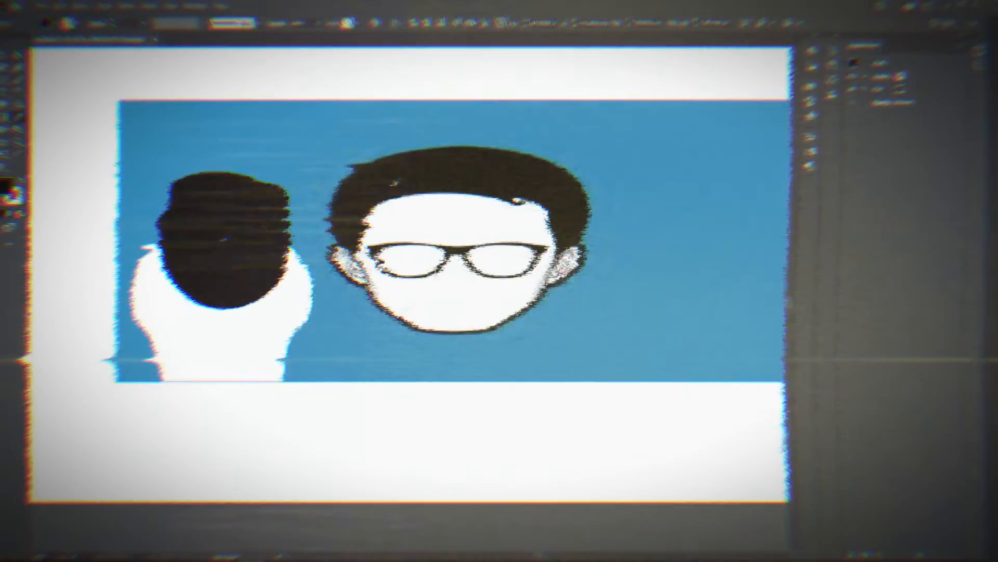
key("ctrl+z")
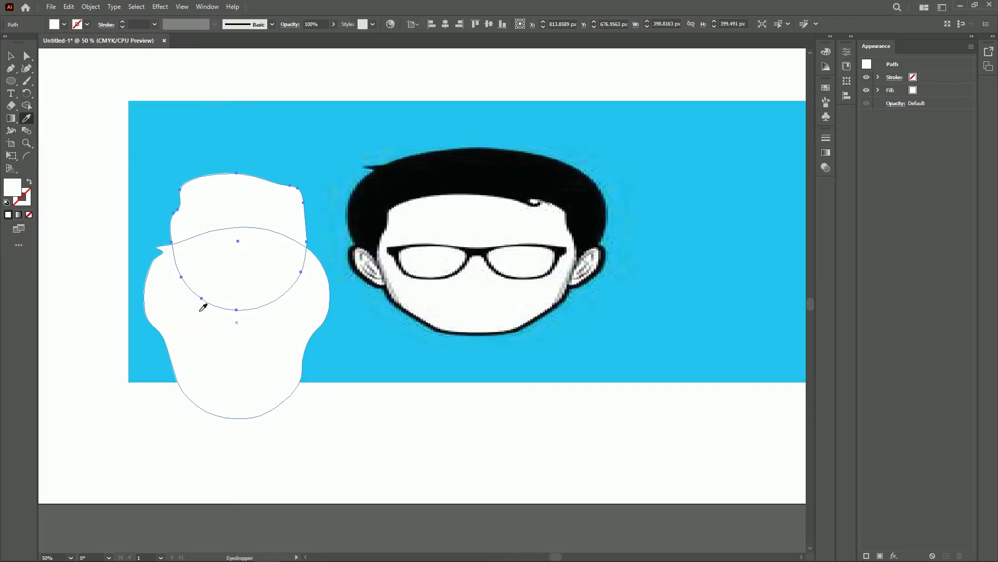
left_click(459, 162)
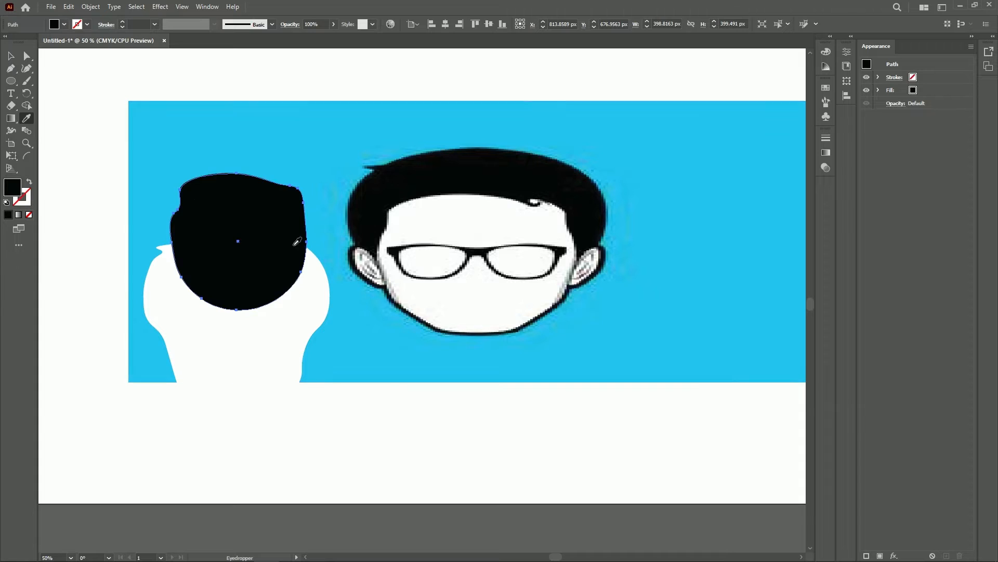
key("ctrl+z")
Fill the larger head shape with the black sampled from the reference hair, and move it up behind the white face.
left_click(12, 56)
left_click(265, 367)
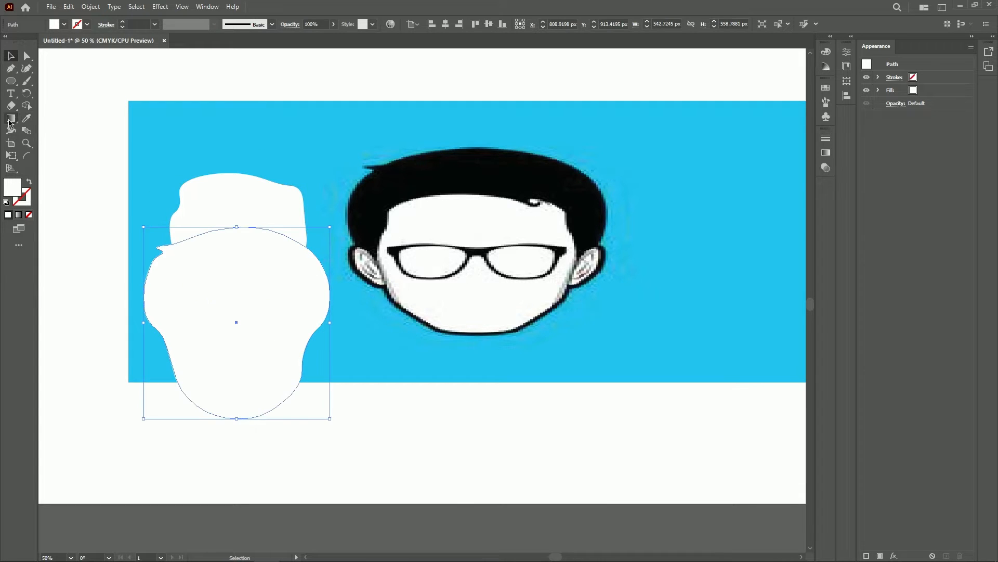
left_click(25, 120)
left_click(454, 178)
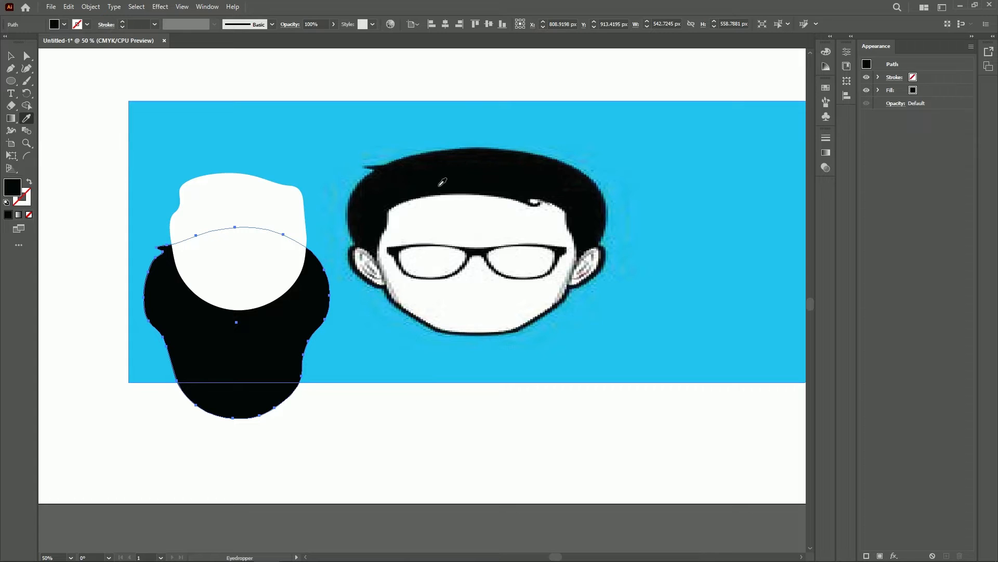
left_click(11, 56)
left_click_drag(305, 303, 316, 218)
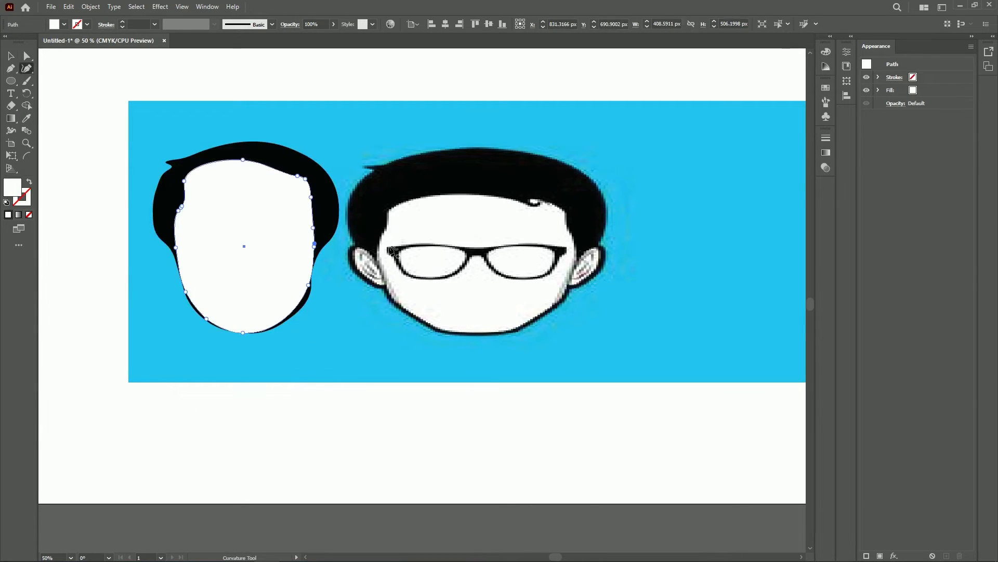
With the Curvature tool, start the glasses outline across the top and around the right lens, using a white stroke and no fill.
left_click(385, 245)
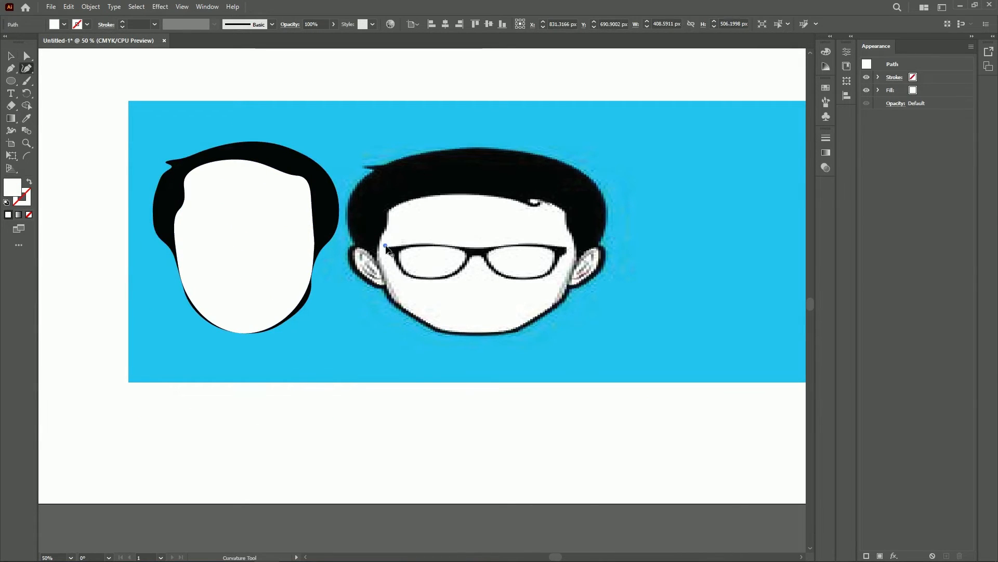
left_click(565, 246)
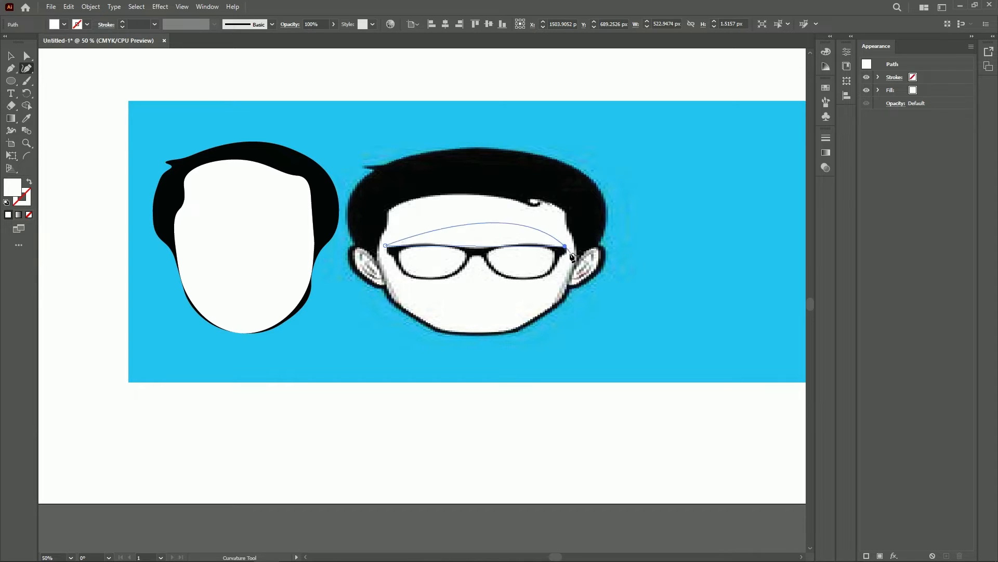
left_click(551, 277)
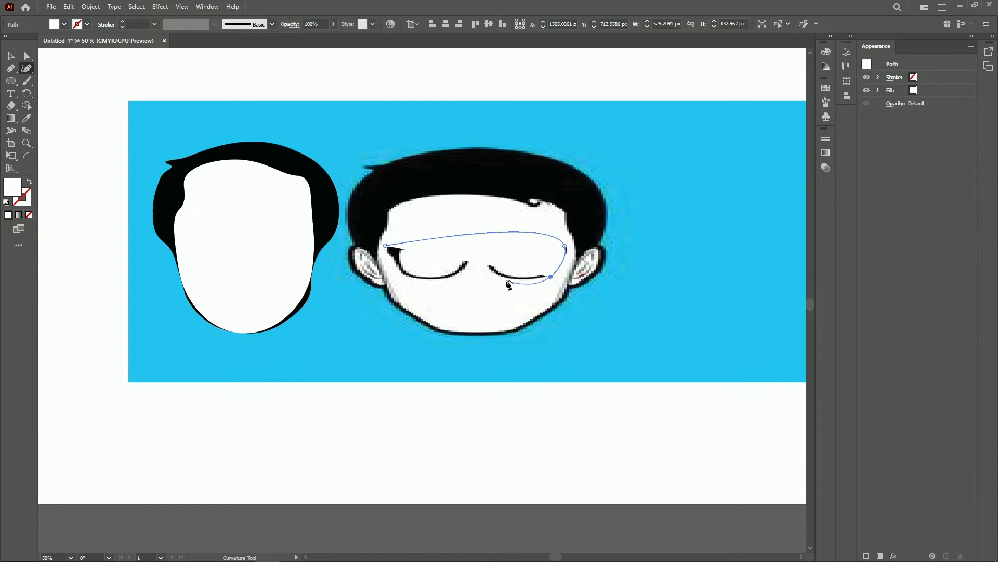
left_click(506, 280)
left_click(29, 182)
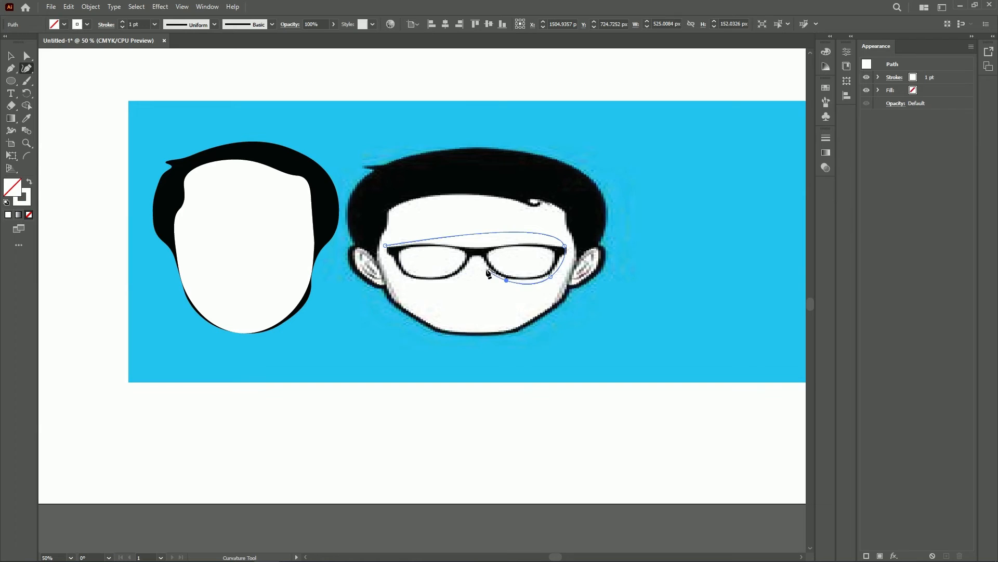
Continue the glasses outline around the nose bridge and the left lens, and close the path at its upper-left corner.
left_click(485, 261)
left_click(471, 258)
left_click(468, 267)
left_click(455, 277)
left_click(391, 256)
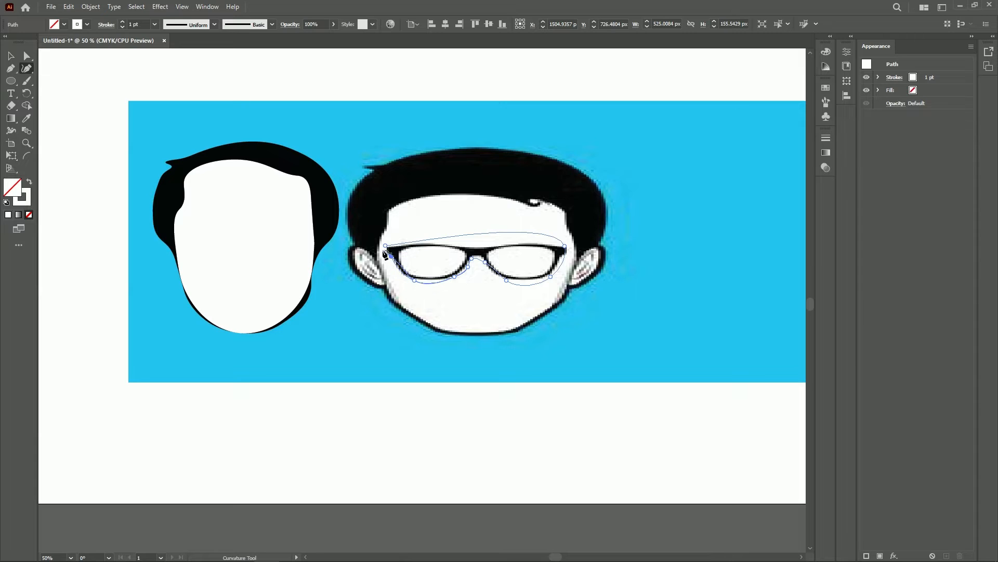
left_click(385, 246)
Pull the glasses outline's top edge down to the frame and fit the right lens's lower edge to the reference.
left_click_drag(460, 227, 402, 244)
left_click(402, 246)
left_click_drag(550, 240, 550, 243)
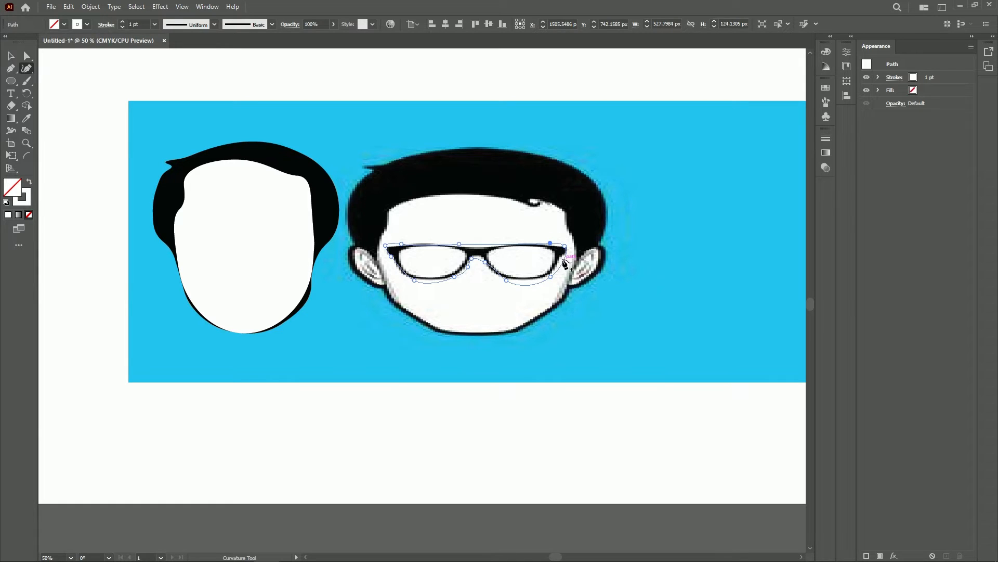
left_click_drag(534, 285, 534, 279)
Refine the glasses outline's points at the nose bridge, left lens bottom, both outer corners and top centre.
left_click(484, 257)
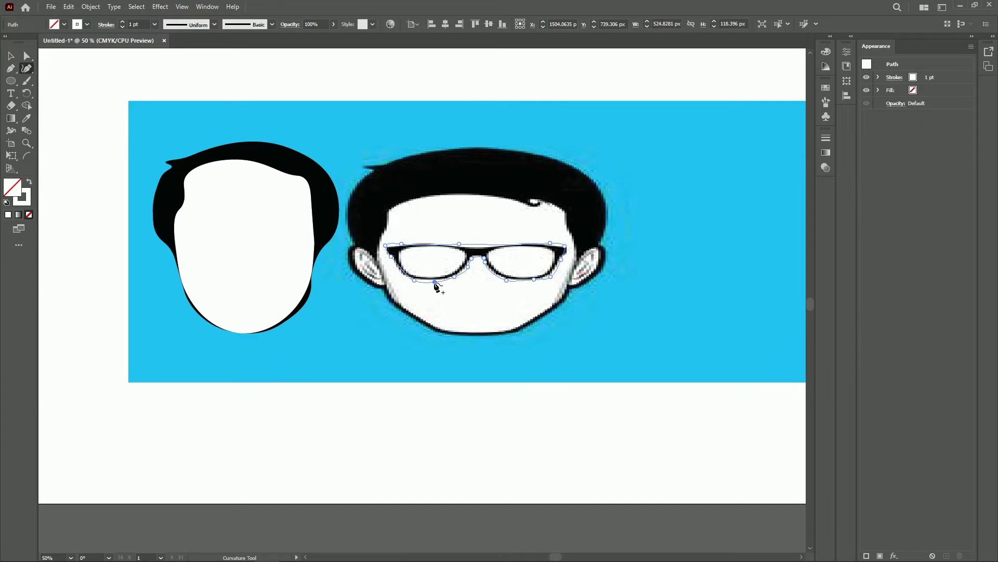
left_click(438, 280)
left_click(385, 254)
left_click(571, 251)
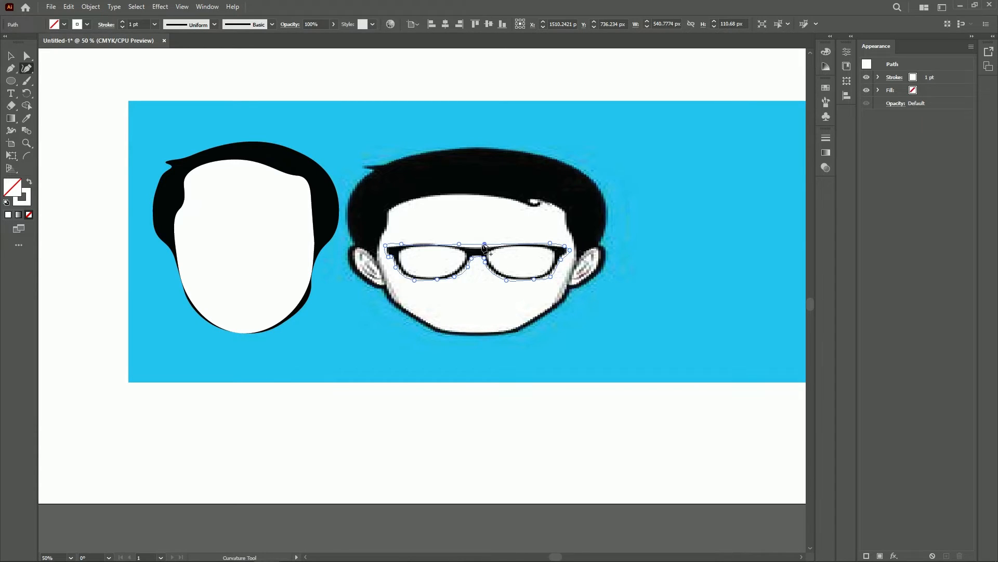
left_click(484, 244)
Move the glasses outline onto the traced face and scale it to about 365 by 67 px.
left_click(12, 56)
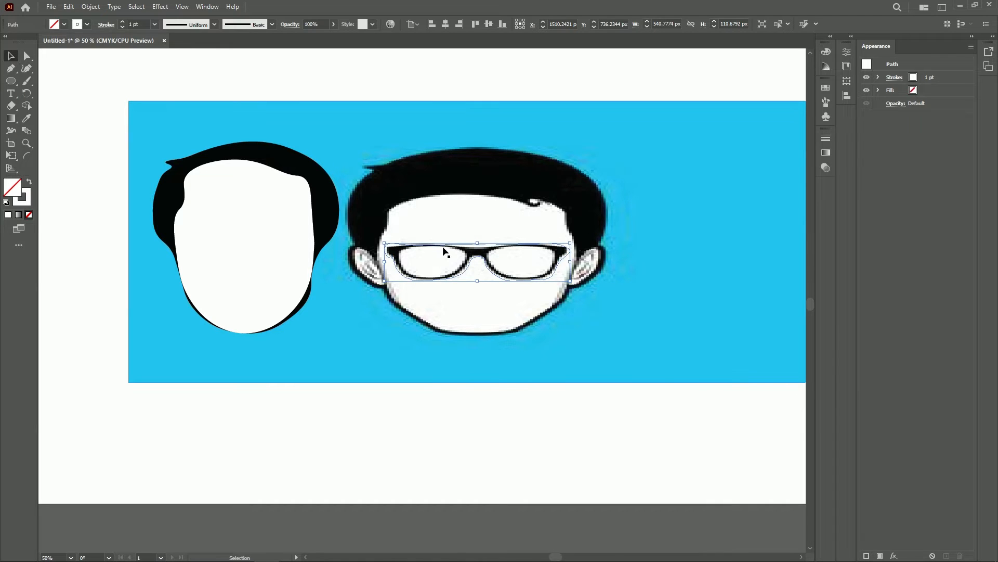
left_click_drag(441, 246, 220, 227)
left_click_drag(349, 223, 287, 237)
left_click_drag(225, 247, 224, 245)
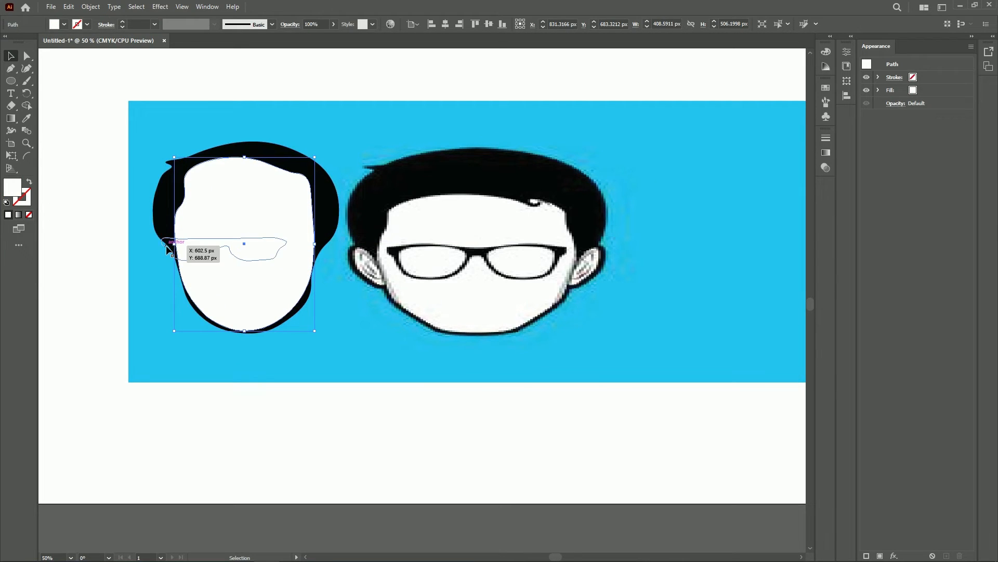
Fill the glasses shape with black sampled from the reference frame and centre it on the traced face.
left_click(217, 248)
left_click(26, 118)
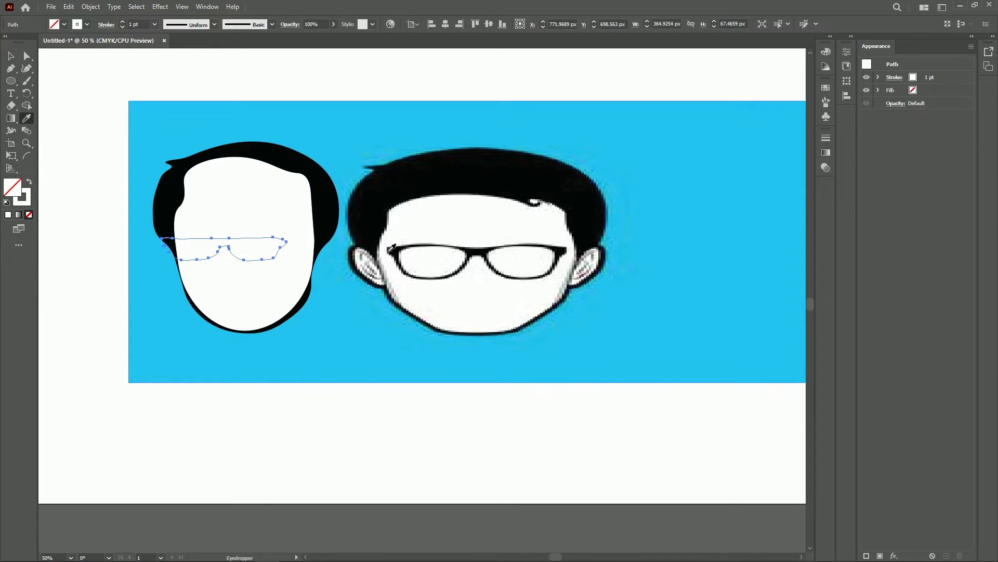
left_click(396, 252)
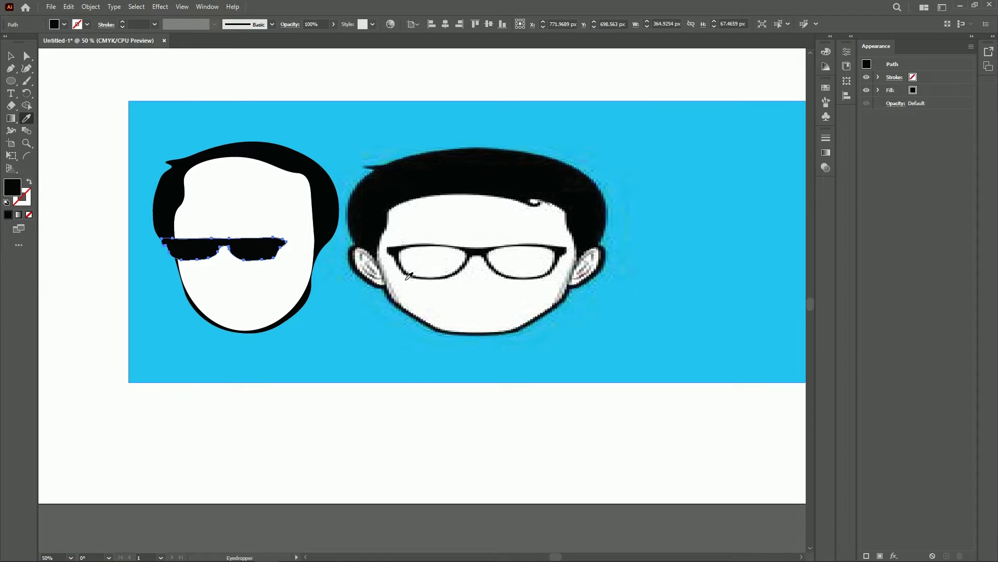
key("v")
mouse_move(261, 245)
left_mouse_down()
mouse_move(289, 239)
mouse_move(276, 244)
left_mouse_up()
Deselect the glasses and start a new Pen path along the upper edge of the reference's right ear.
key("p")
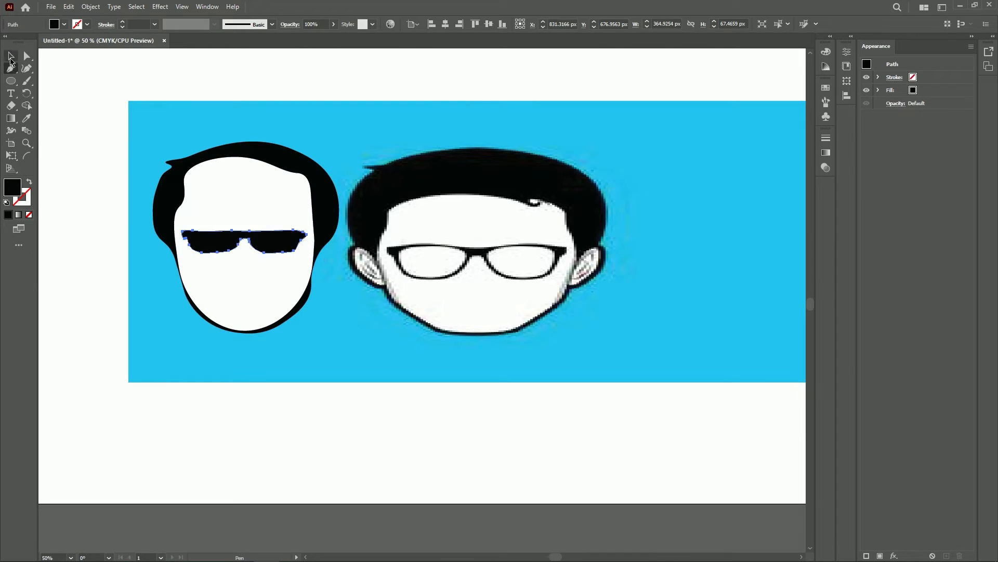
left_click(10, 60)
left_click(240, 75)
left_click(13, 71)
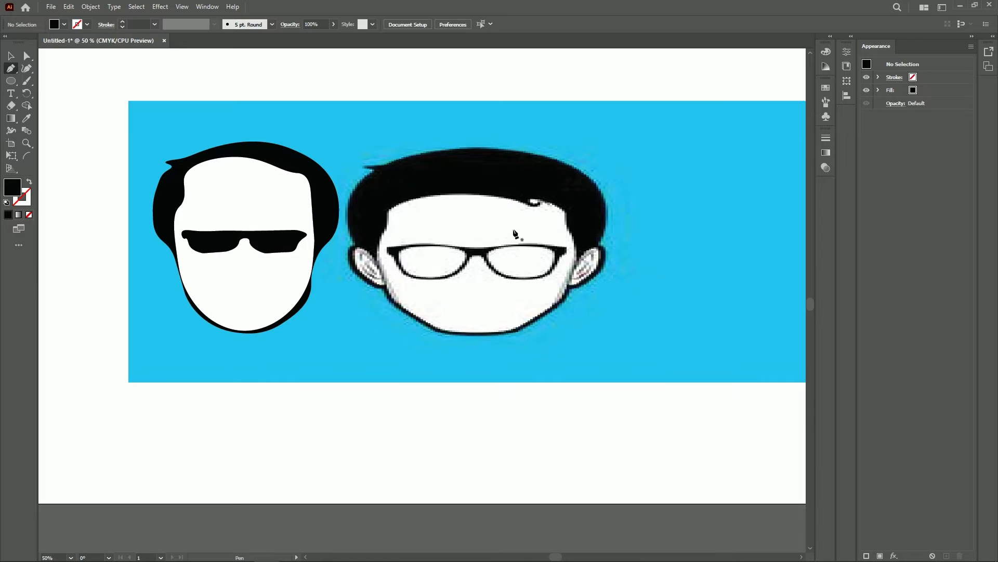
left_click_drag(595, 248, 607, 265)
With the Curvature tool, trace the right ear's outer, lower and inner edges as an unfilled outline and fit its curve.
left_click(27, 68)
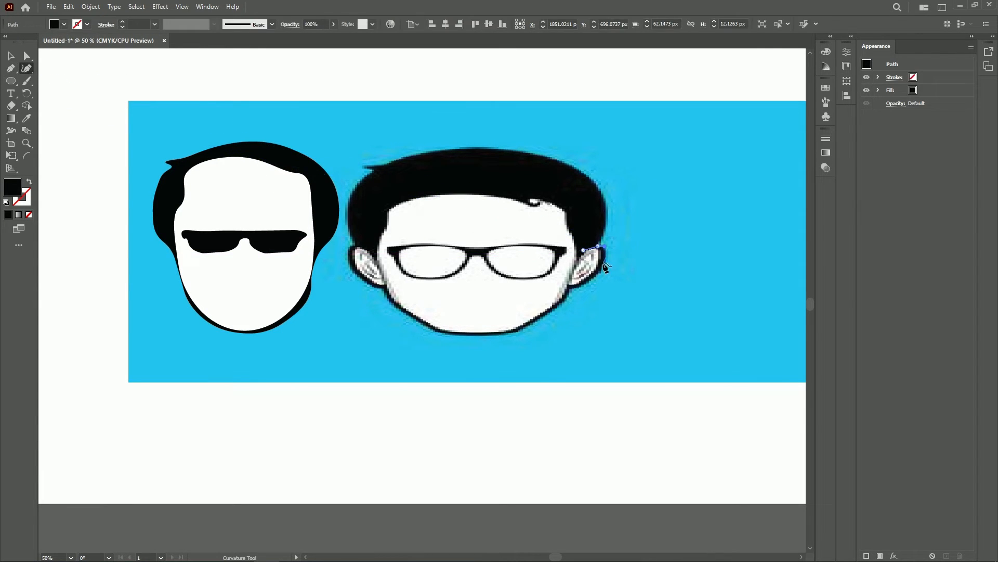
left_click(597, 276)
left_click(571, 289)
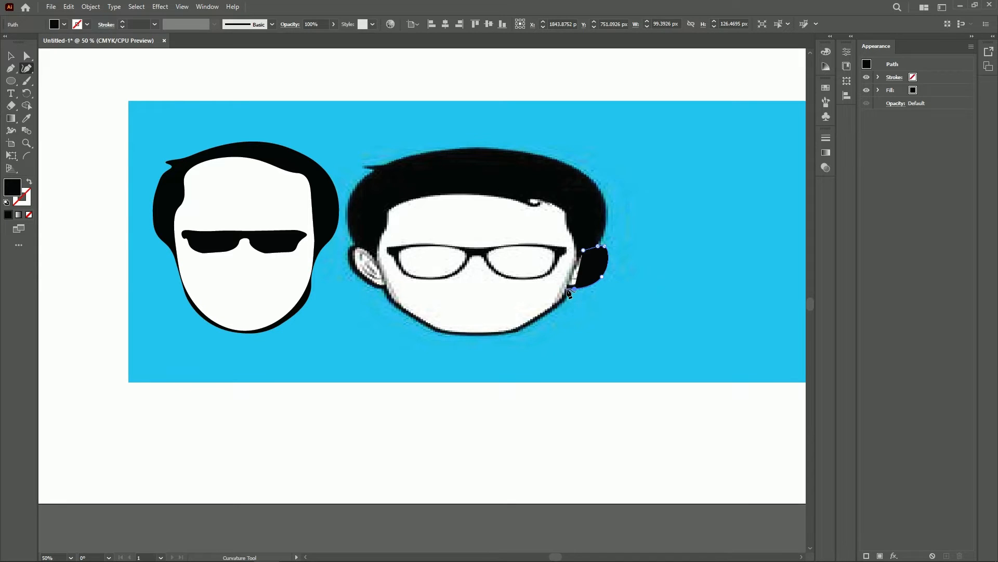
left_click(568, 282)
left_click(580, 258)
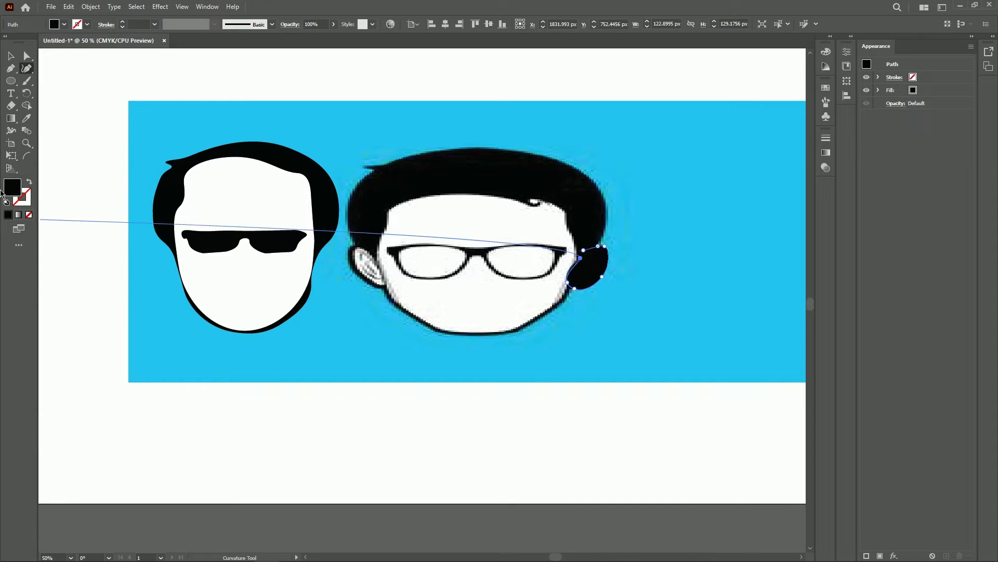
left_click(29, 183)
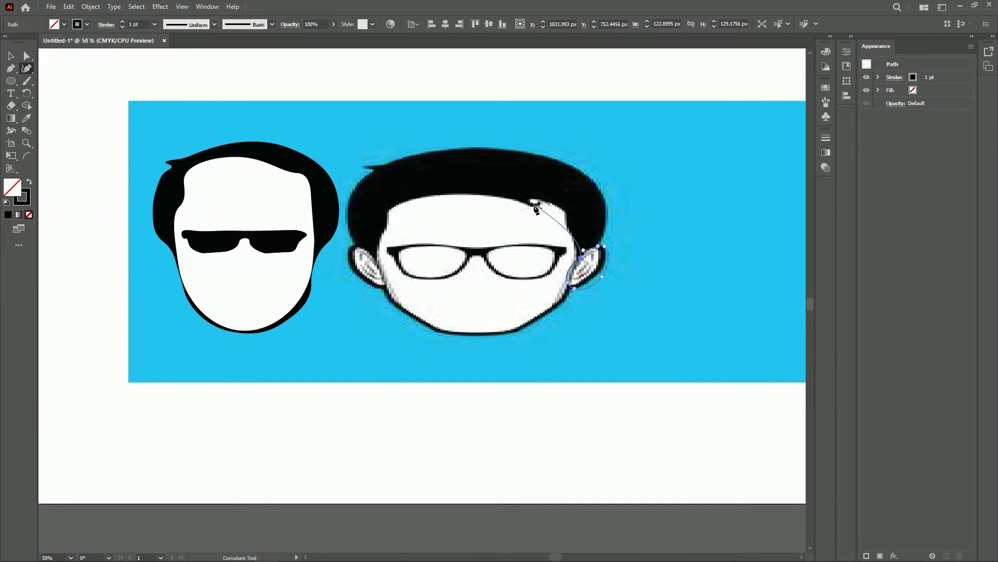
left_click(599, 273)
left_click_drag(584, 260, 593, 255)
Place the ear as a white shape of about 85 by 94 px against the traced head's right side.
key("v")
left_click_drag(596, 276, 335, 239)
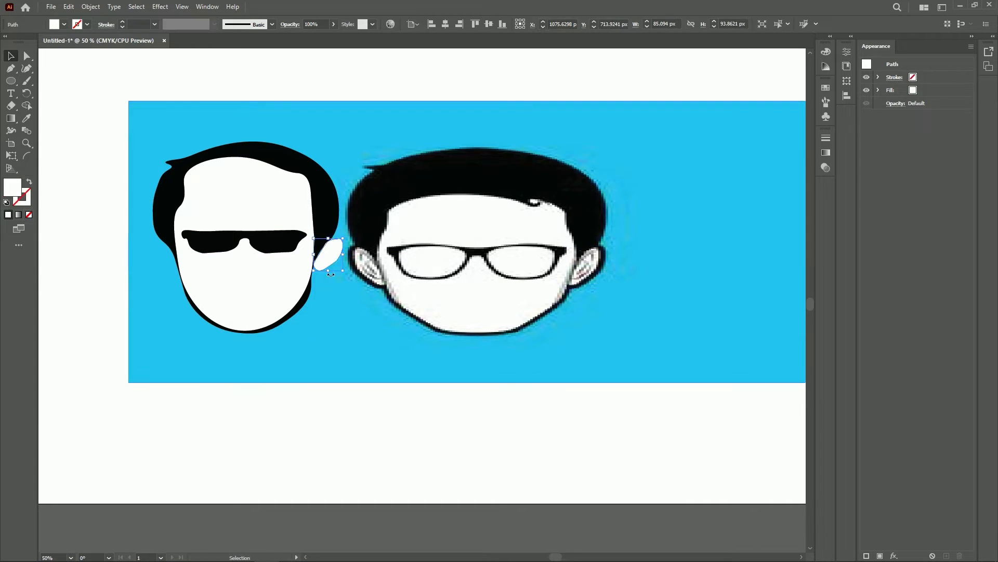
mouse_move(328, 251)
left_mouse_down()
mouse_move(154, 240)
mouse_move(322, 260)
mouse_move(329, 252)
mouse_move(154, 264)
left_mouse_up()
left_click_drag(154, 261, 329, 250)
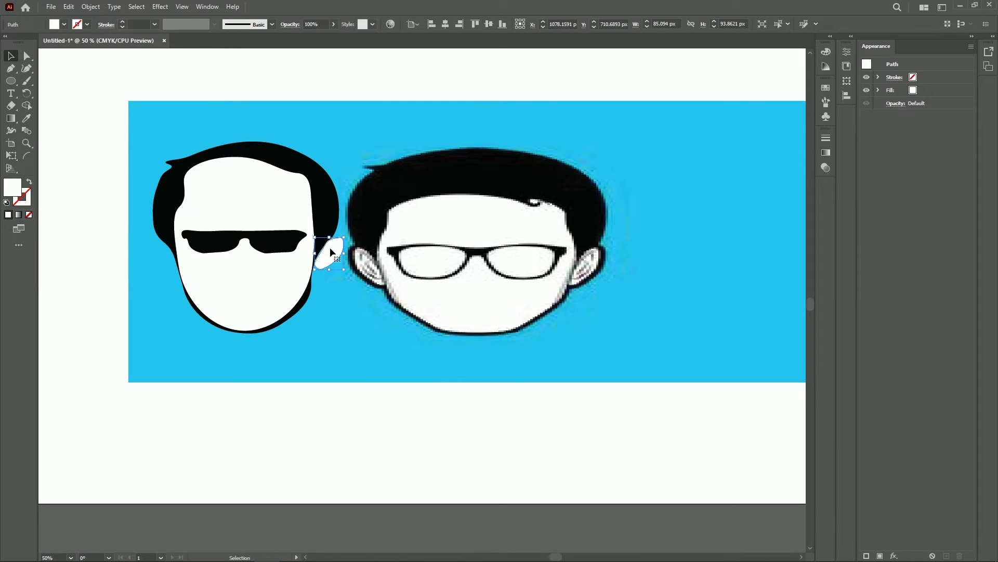
Move the white ear against the right edge of the traced head and copy it.
mouse_move(329, 247)
left_mouse_down()
mouse_move(327, 307)
mouse_move(327, 256)
left_mouse_up()
right_click(326, 256)
left_click(358, 276)
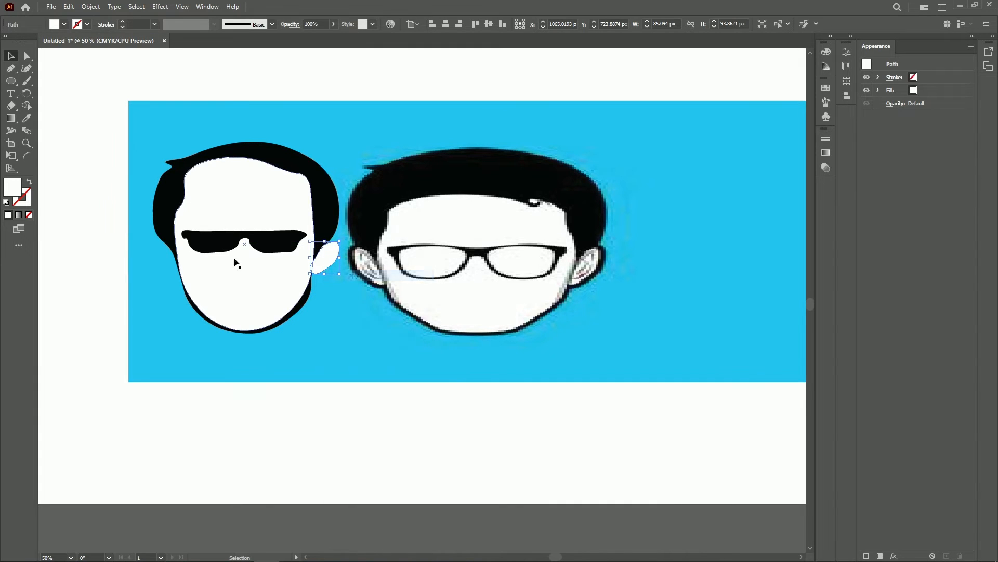
right_click(122, 253)
left_click(144, 260)
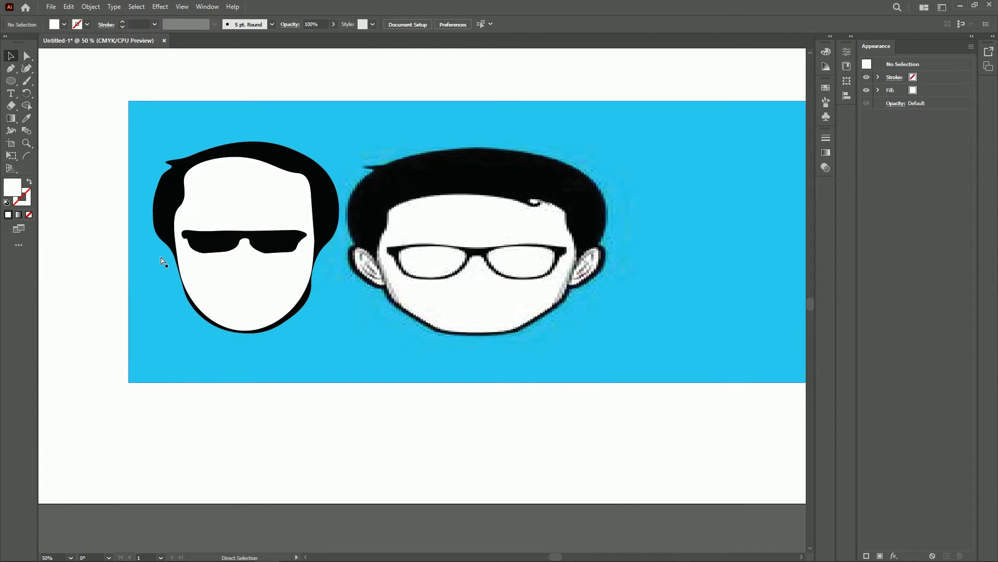
key("ctrl+z")
Paste the copied ear, mirror it and fit it against the left side of the traced head.
right_click(160, 256)
left_click(186, 287)
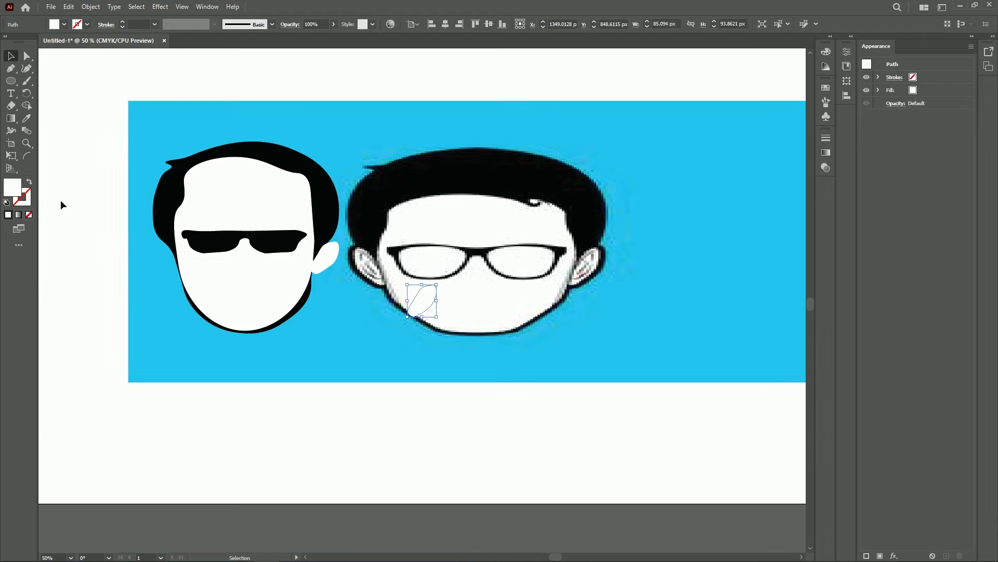
left_click_drag(415, 298, 166, 253)
left_click(332, 318)
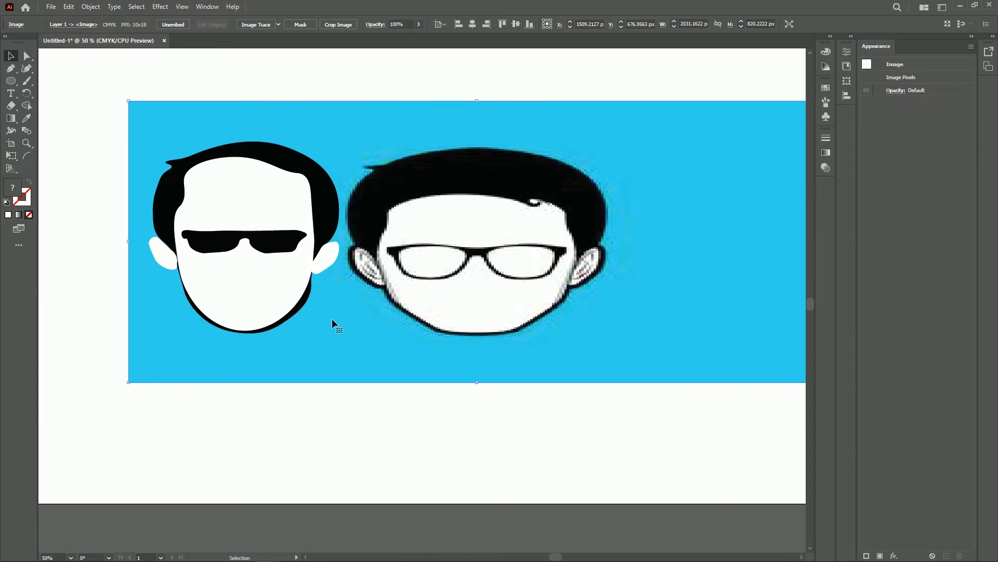
left_click(156, 255)
mouse_move(151, 264)
left_mouse_down()
mouse_move(142, 271)
mouse_move(172, 270)
mouse_move(147, 267)
left_mouse_up()
left_click(194, 353)
With the Curvature tool, draw a closed mouth shape about 180 by 43 px and place it on the traced face below the glasses.
left_click(27, 69)
left_click(435, 298)
left_click(458, 309)
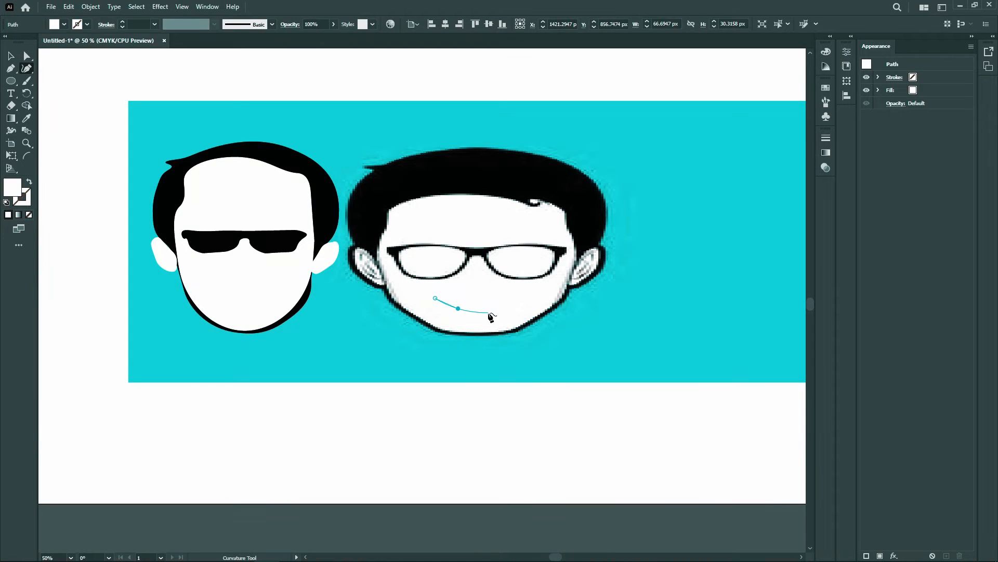
left_click(498, 301)
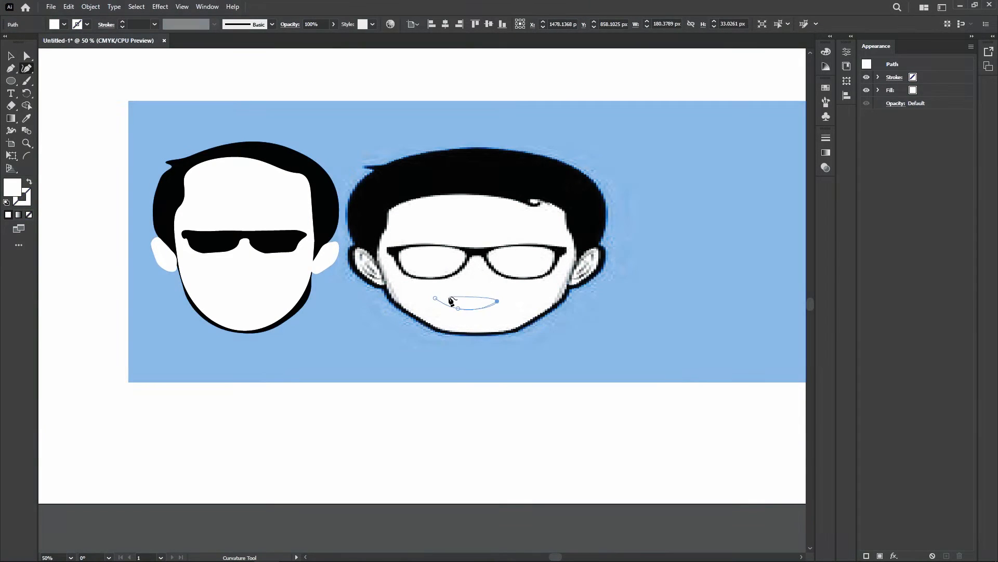
left_click(435, 297)
left_click(436, 297)
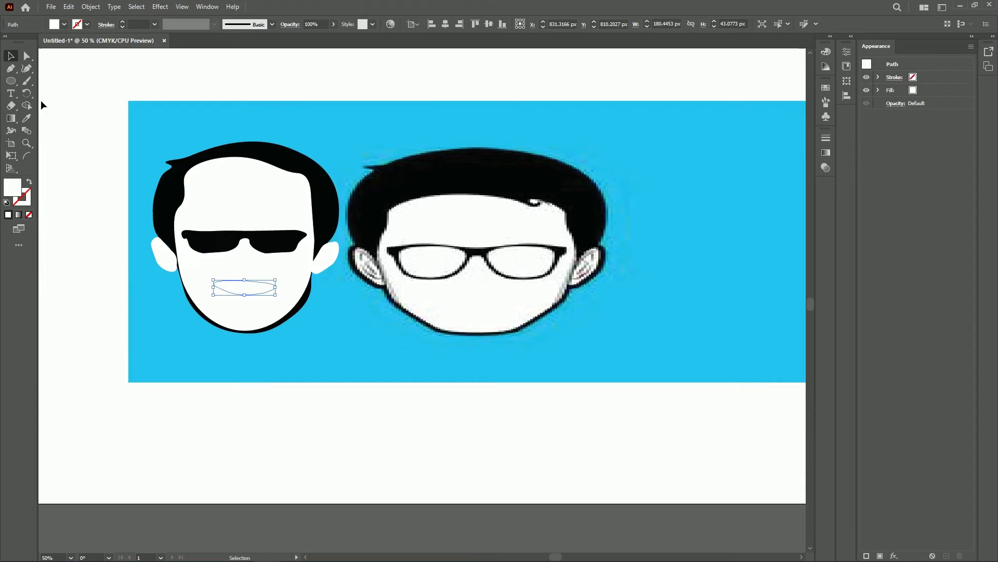
Deepen the mouth's lower curve to an overall height of about 65 px and fill it with black sampled from the traced hair.
key("shift+grave")
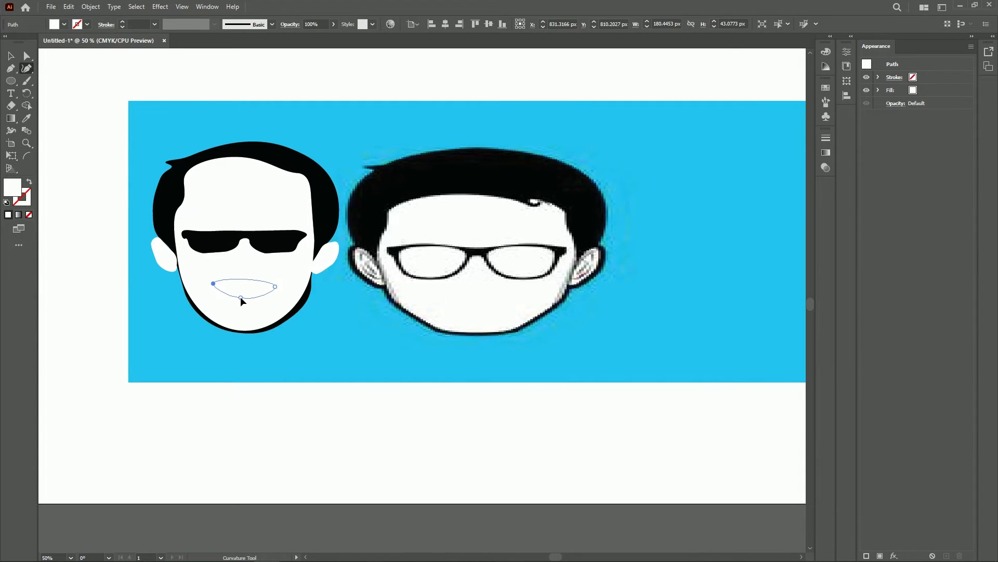
left_click(28, 182)
left_click(29, 182)
left_click(27, 118)
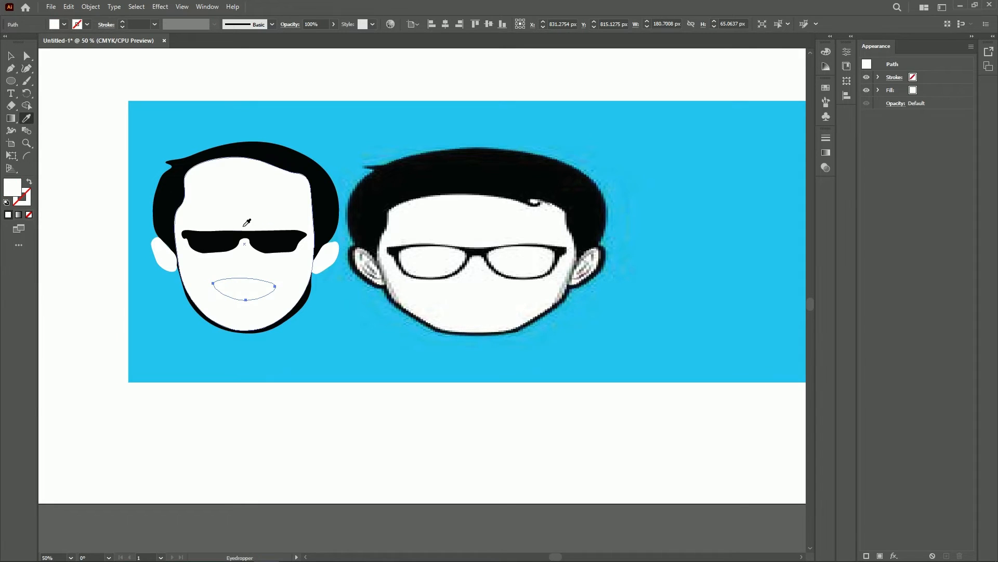
left_click(163, 203)
Try the mouth fills EAD0D0, 6D0D0D and A54646, and delete the mouth shape.
double_click(12, 188)
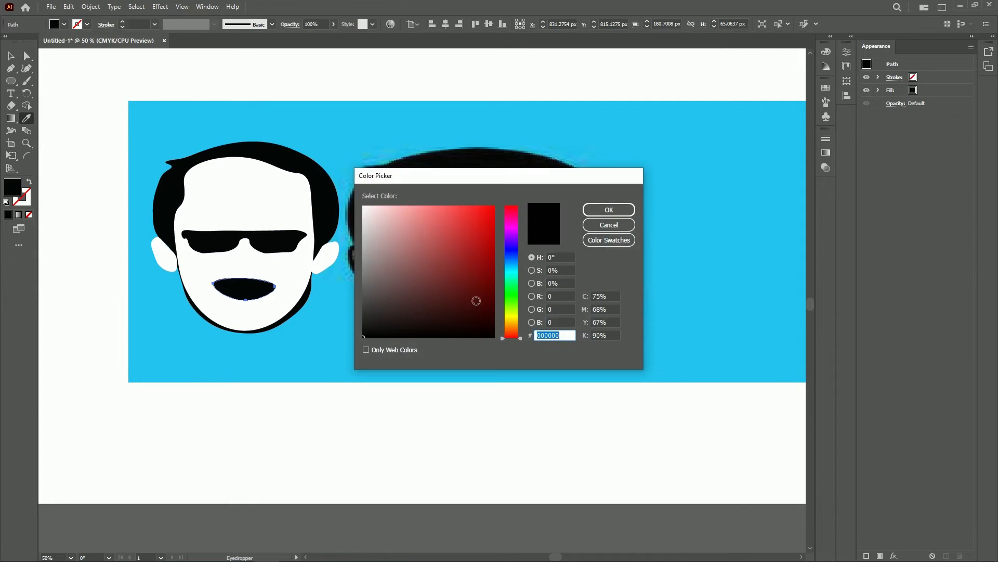
left_click(378, 218)
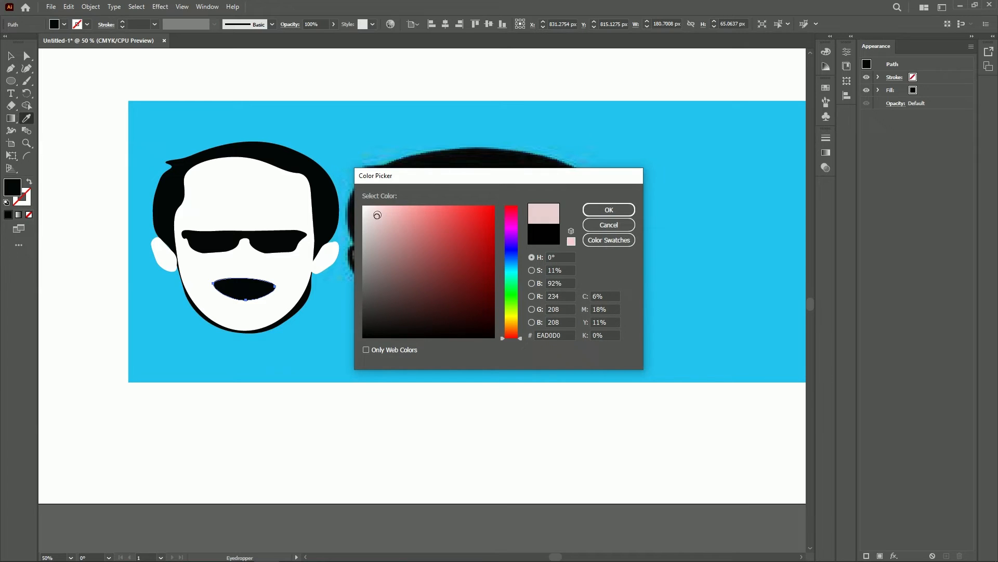
left_click(608, 210)
double_click(13, 194)
left_click(479, 281)
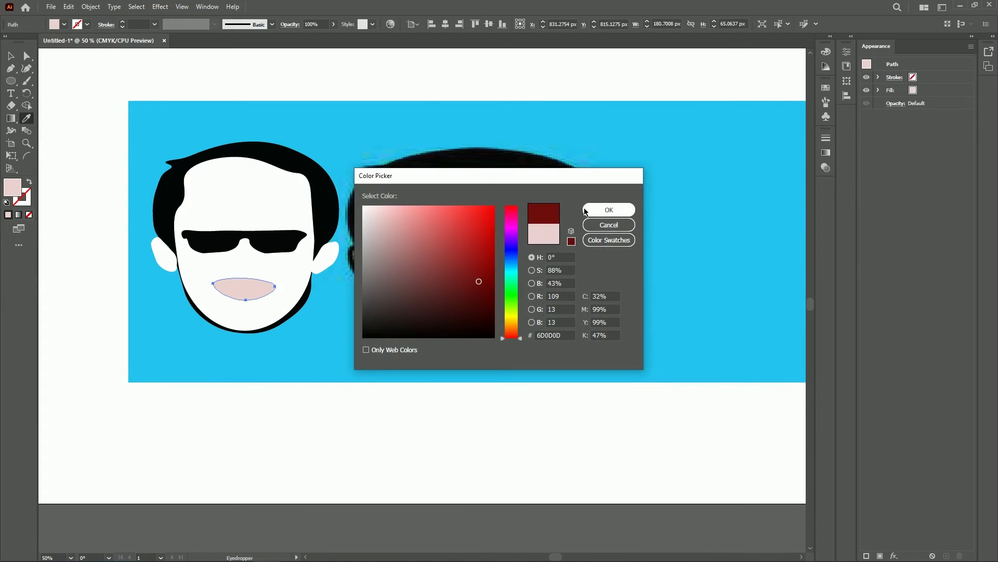
left_click(587, 211)
double_click(9, 191)
left_click(440, 251)
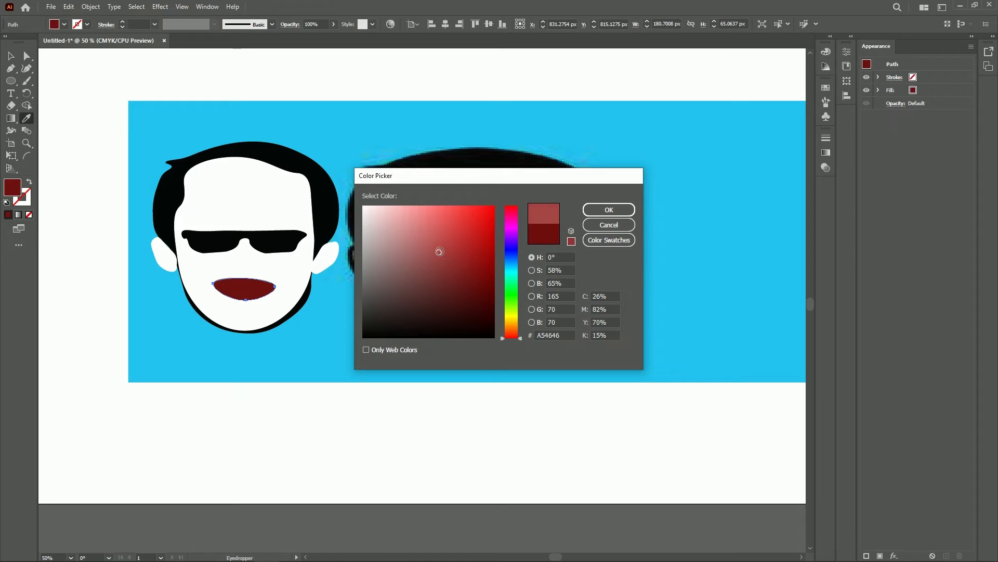
left_click(607, 209)
key("v")
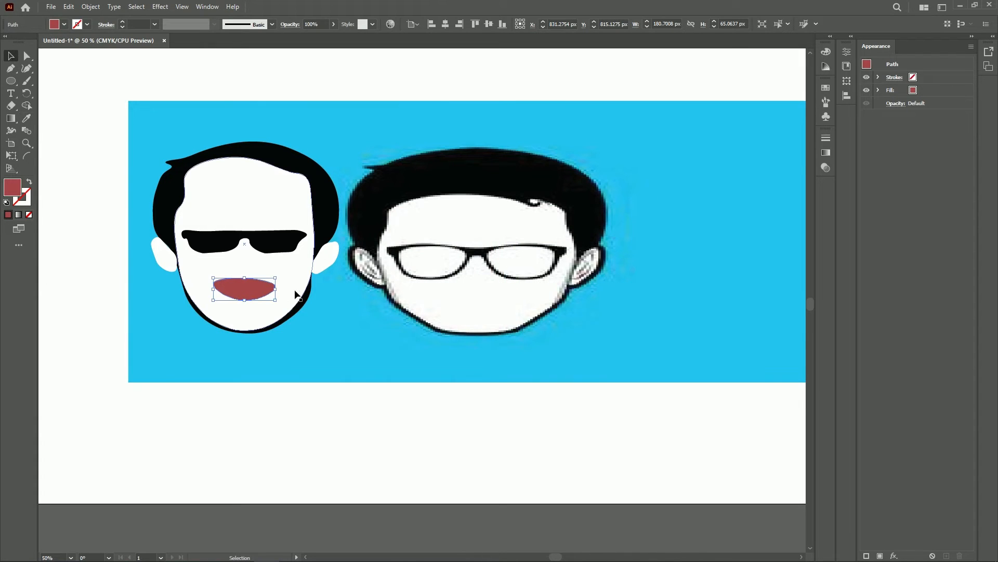
key("Delete")
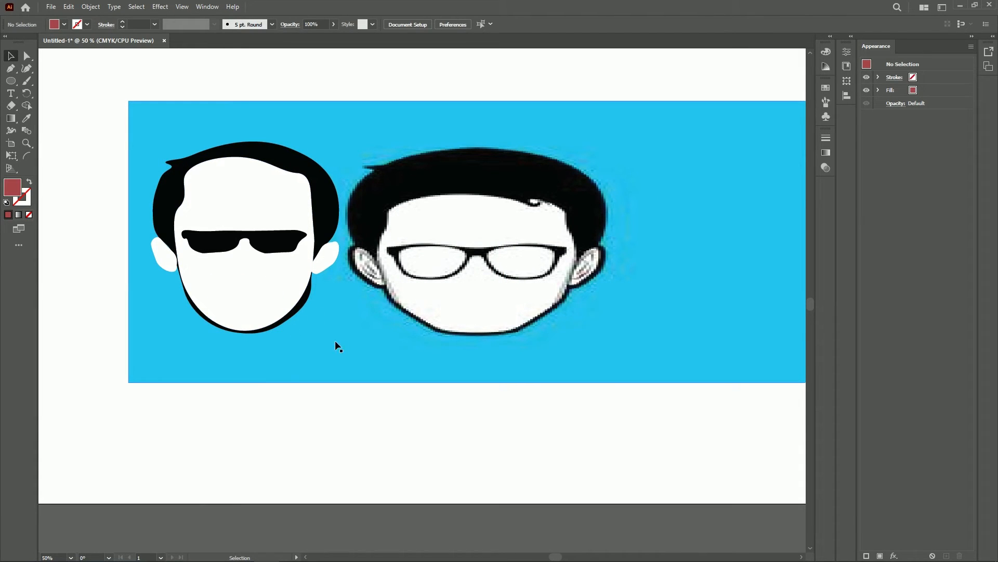
With the Curvature tool, trace the inner fold of the reference's right ear, about 61 by 61 px, as an unfilled outline.
left_click(27, 67)
left_click(581, 259)
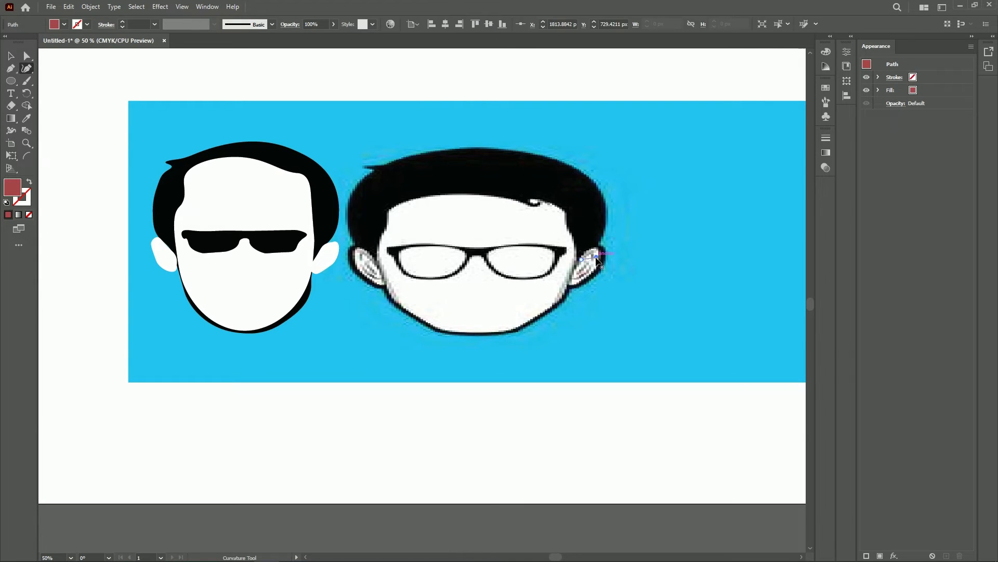
left_click(596, 257)
left_click(588, 272)
left_click(577, 277)
left_click(578, 266)
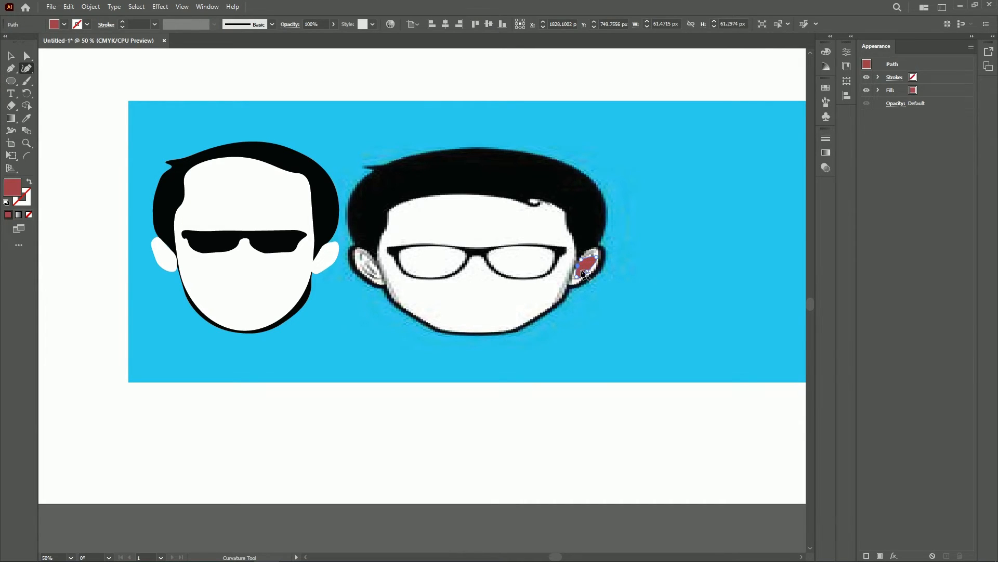
left_click(29, 181)
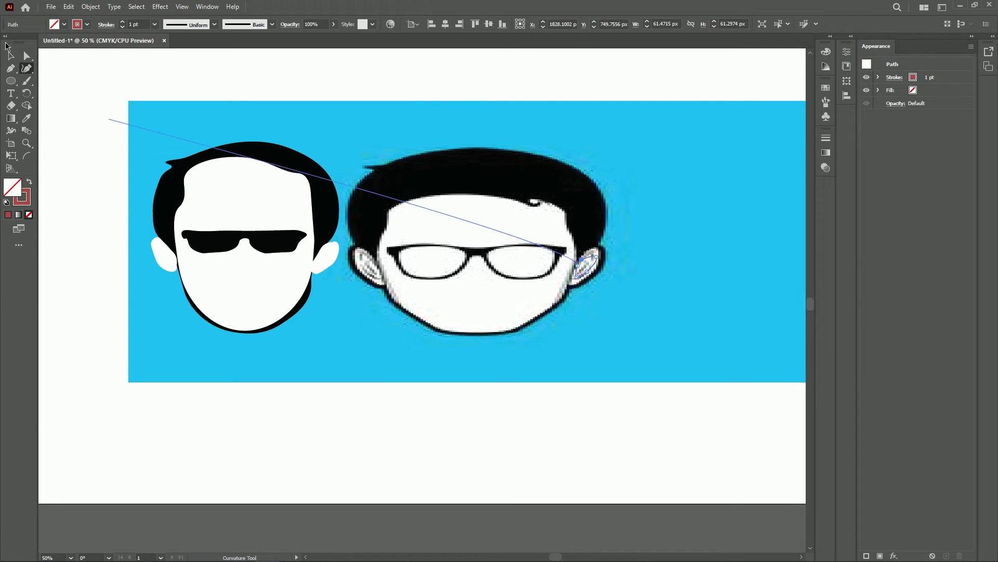
Try the ear fold as a black 3 pt outline about 40 by 52 px on the traced right ear, and delete it.
key("v")
mouse_move(582, 265)
left_mouse_down()
mouse_move(535, 260)
mouse_move(581, 267)
mouse_move(587, 253)
mouse_move(290, 240)
mouse_move(325, 254)
left_mouse_up()
left_click(589, 258)
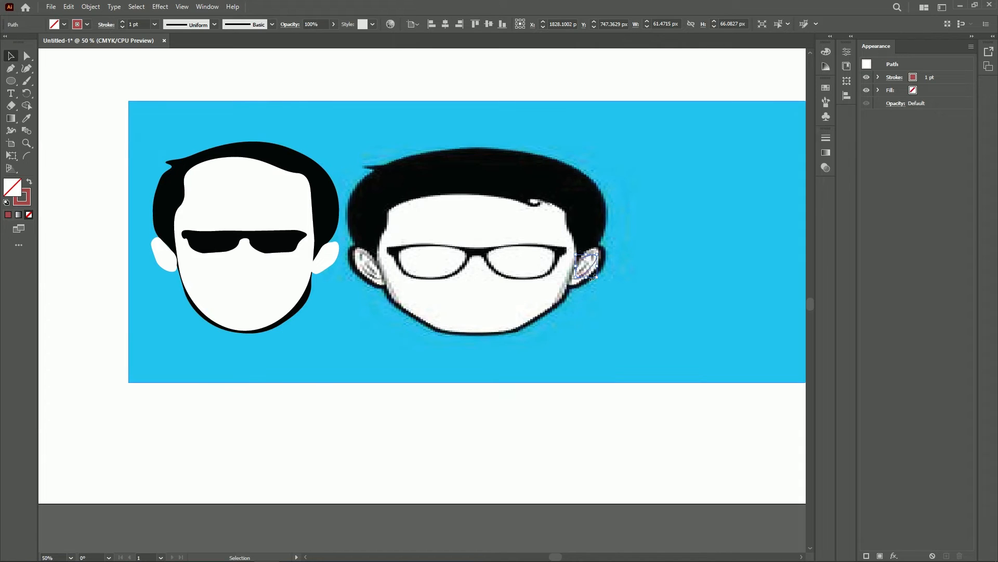
left_click_drag(593, 277, 329, 254)
left_click(588, 257)
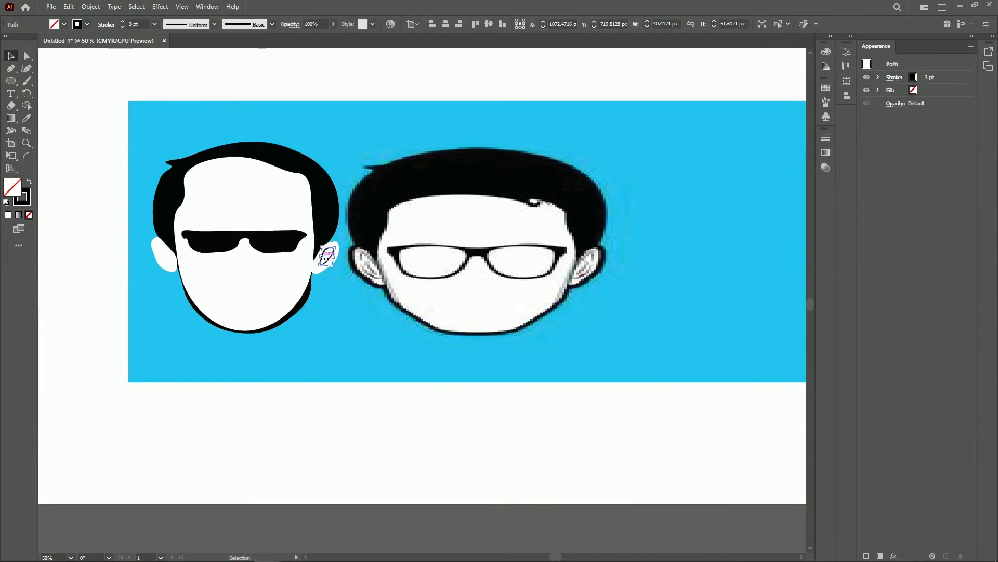
key("Delete")
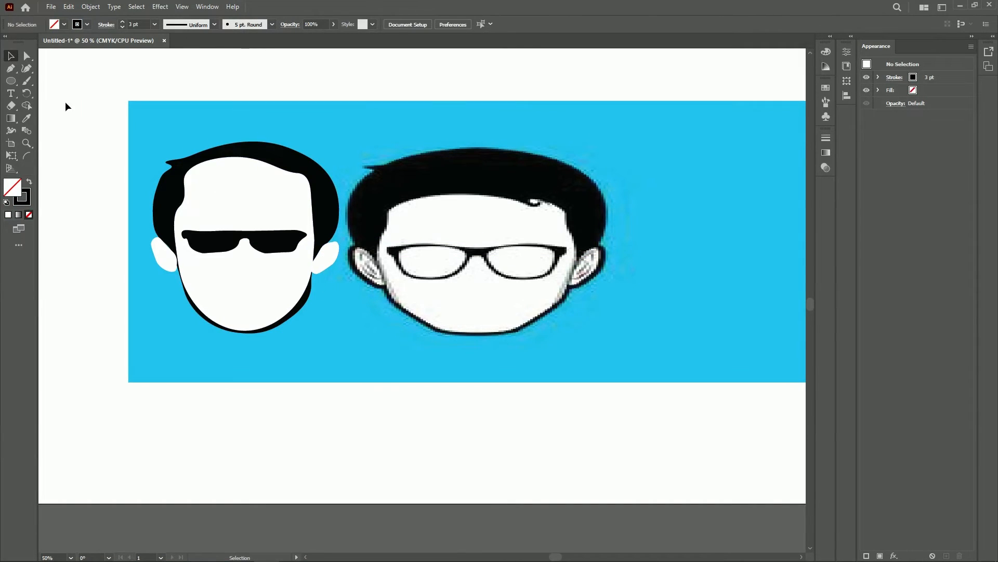
left_click(26, 73)
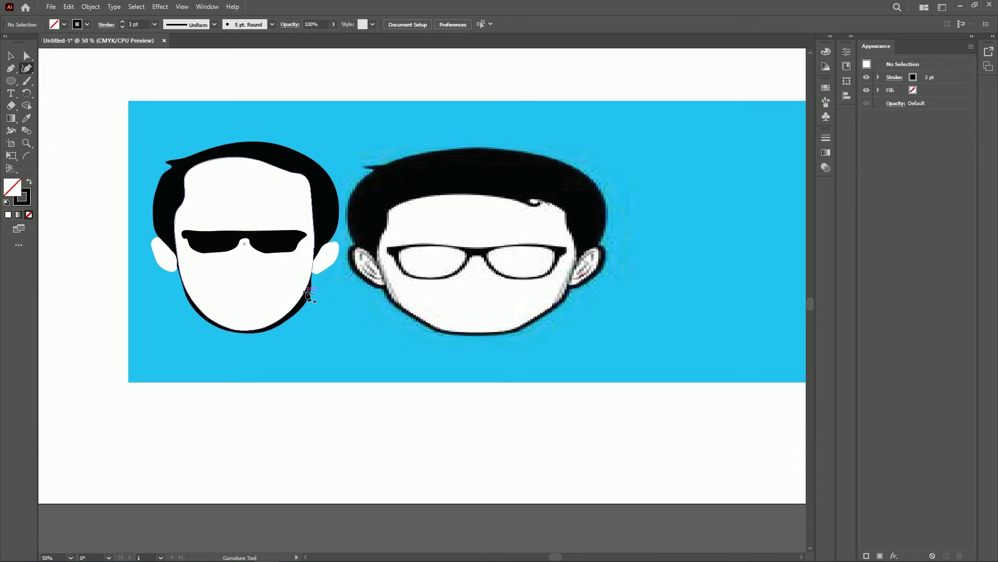
left_click(320, 272)
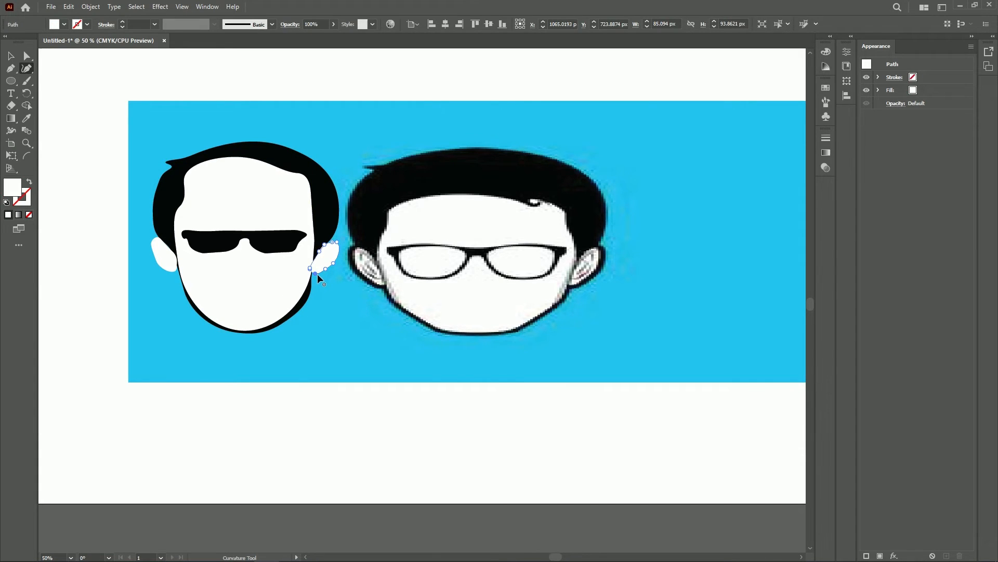
left_click(317, 280)
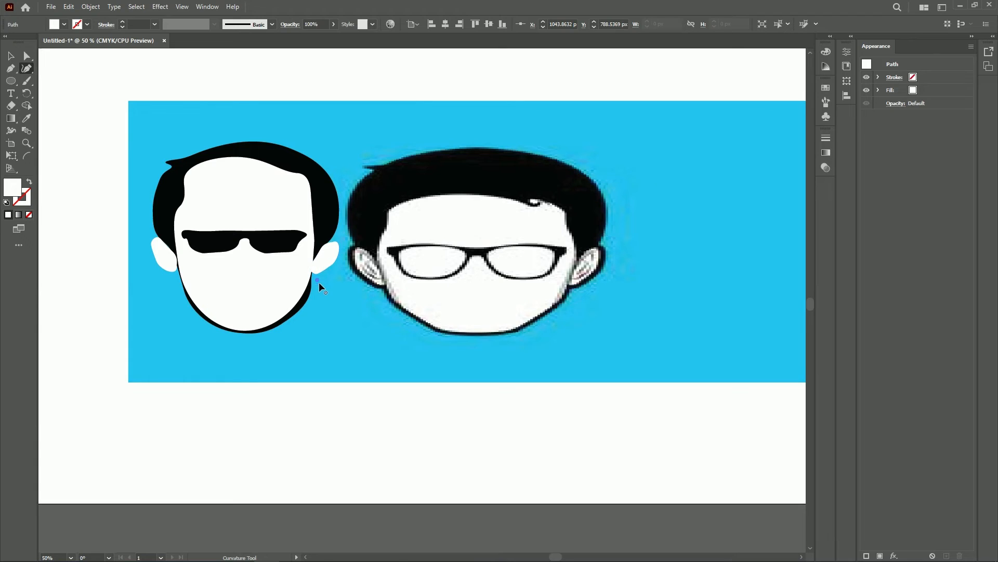
left_click(320, 279)
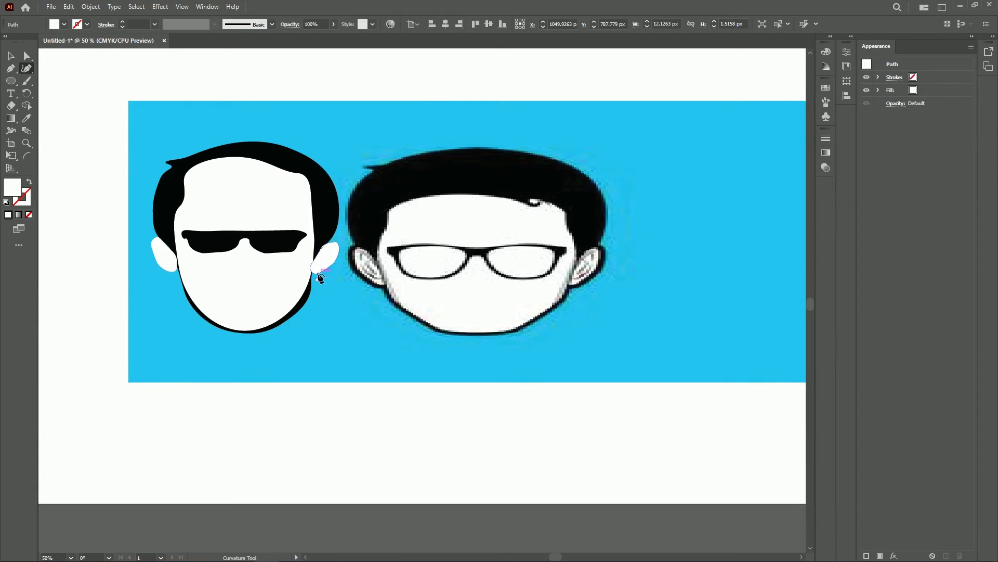
key("ctrl+z")
key("ctrl+z")
key("ctrl+z")
Draw a small Curvature shape about 24 by 19 px beside the reference's right ear and fill it with red.
left_click(625, 286)
left_click(627, 292)
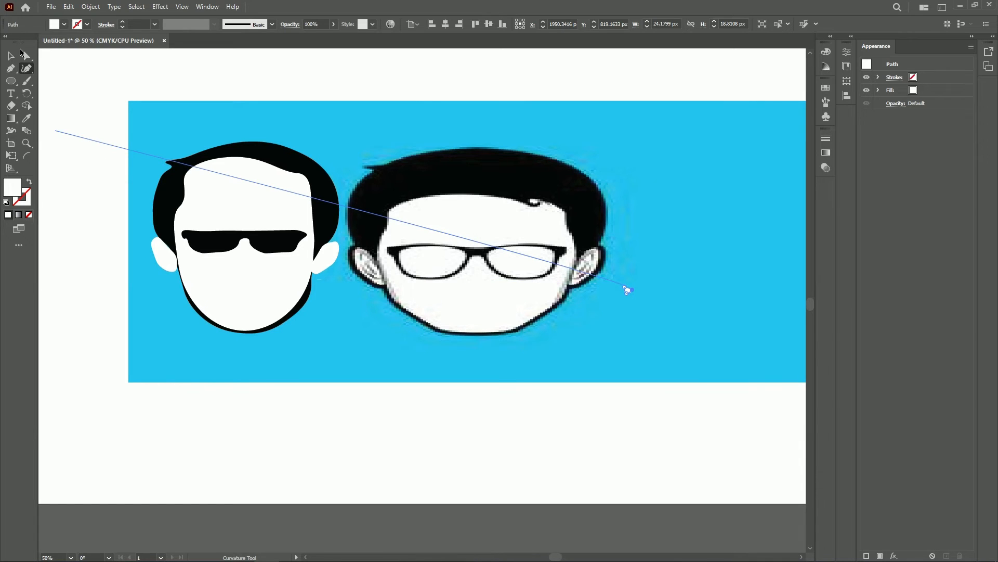
key("v")
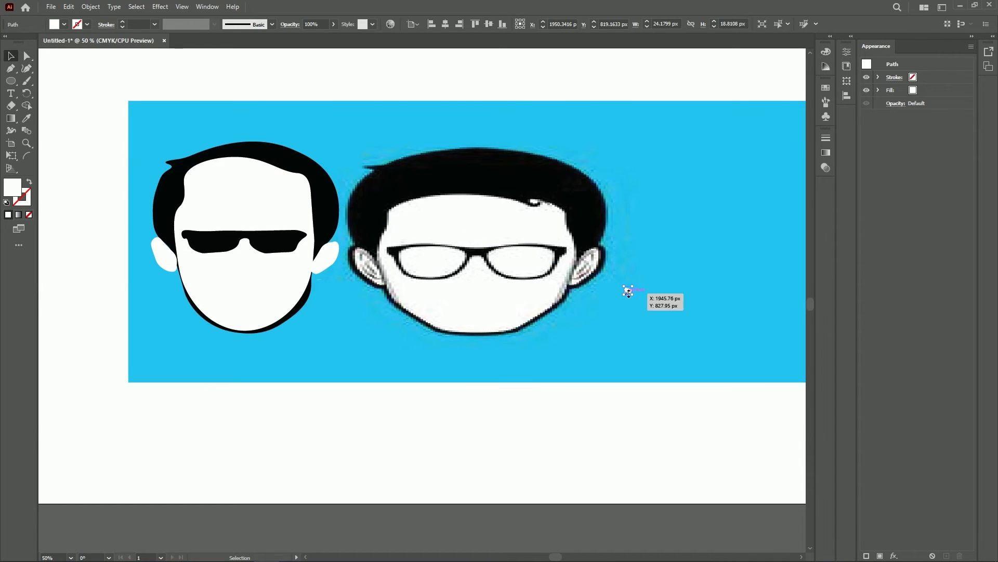
double_click(15, 190)
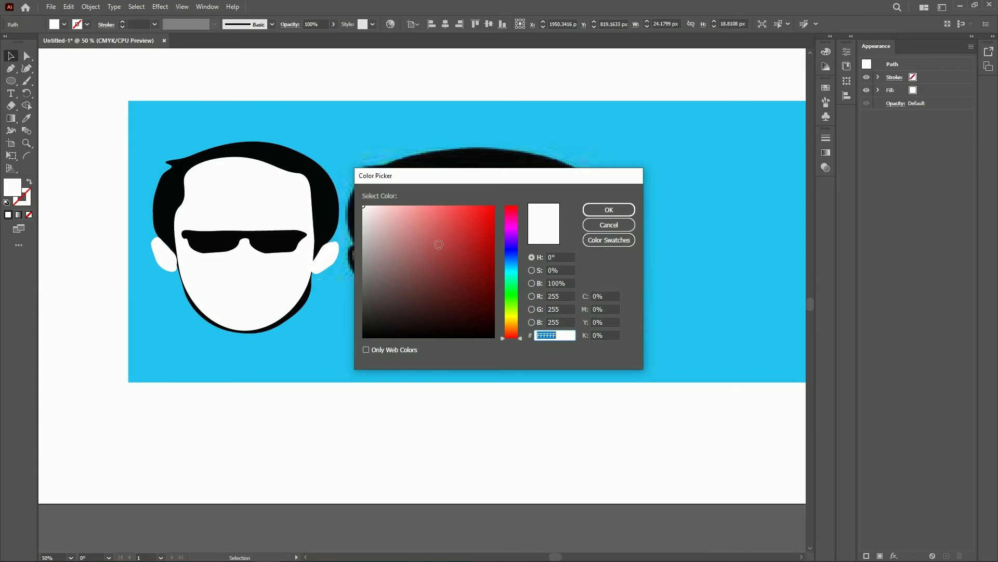
left_click(473, 232)
left_click(608, 210)
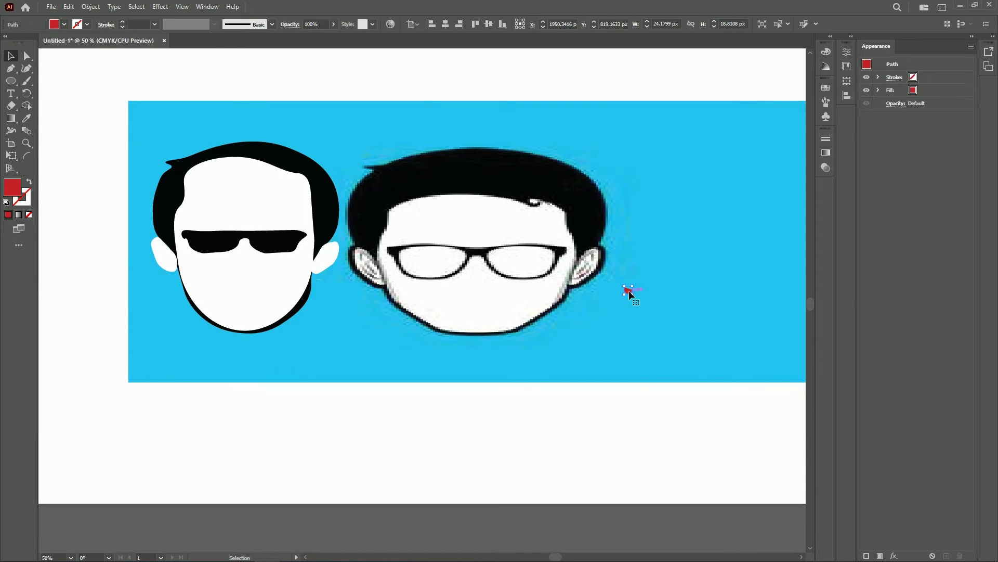
Resize the red shape to about 28 by 30 px, rotate it and place it as an earring under the traced right ear.
mouse_move(629, 290)
left_mouse_down()
mouse_move(385, 279)
mouse_move(629, 283)
left_mouse_up()
left_click_drag(627, 282, 324, 277)
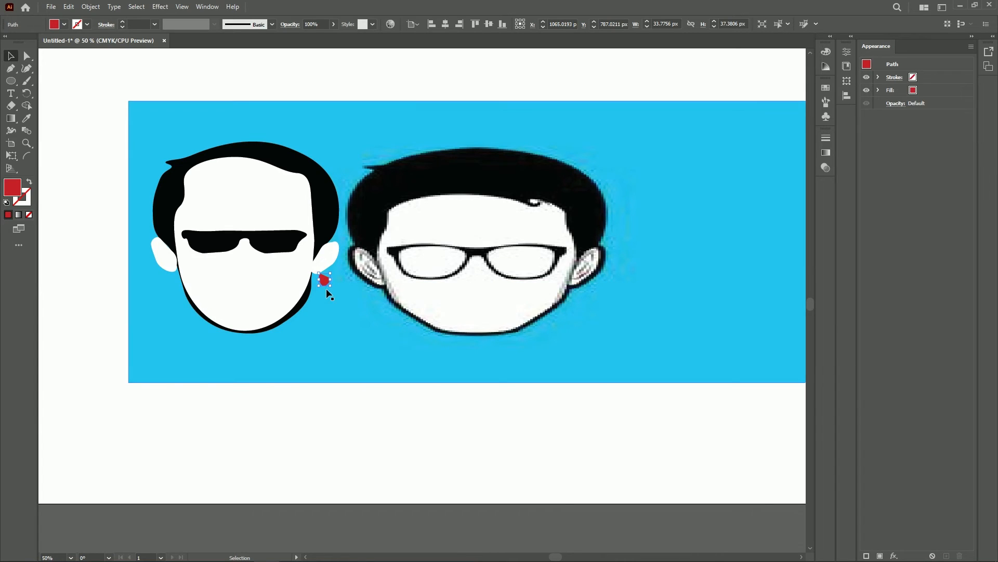
left_click_drag(334, 292, 337, 291)
left_click_drag(324, 280, 320, 284)
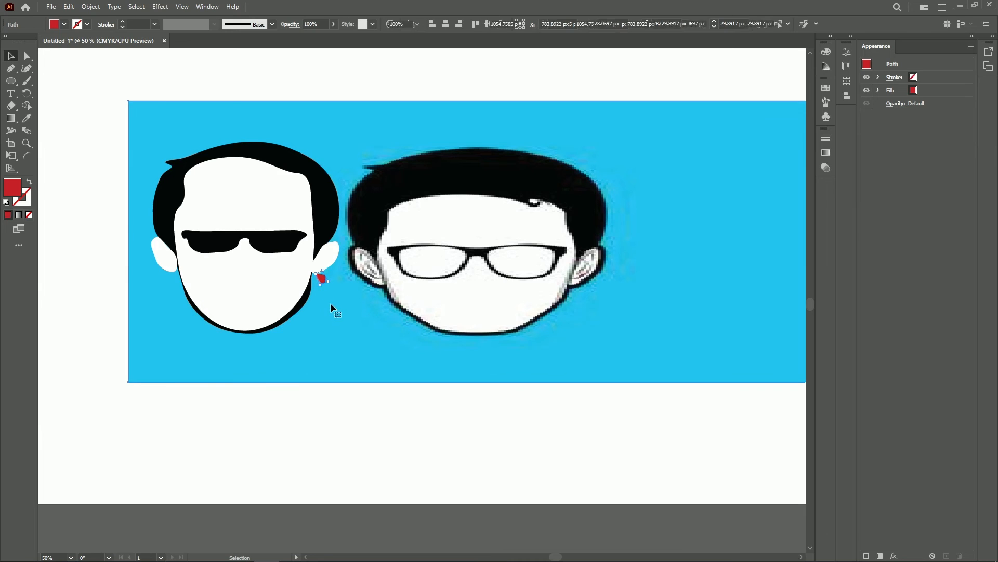
left_click(330, 304)
left_click(323, 280)
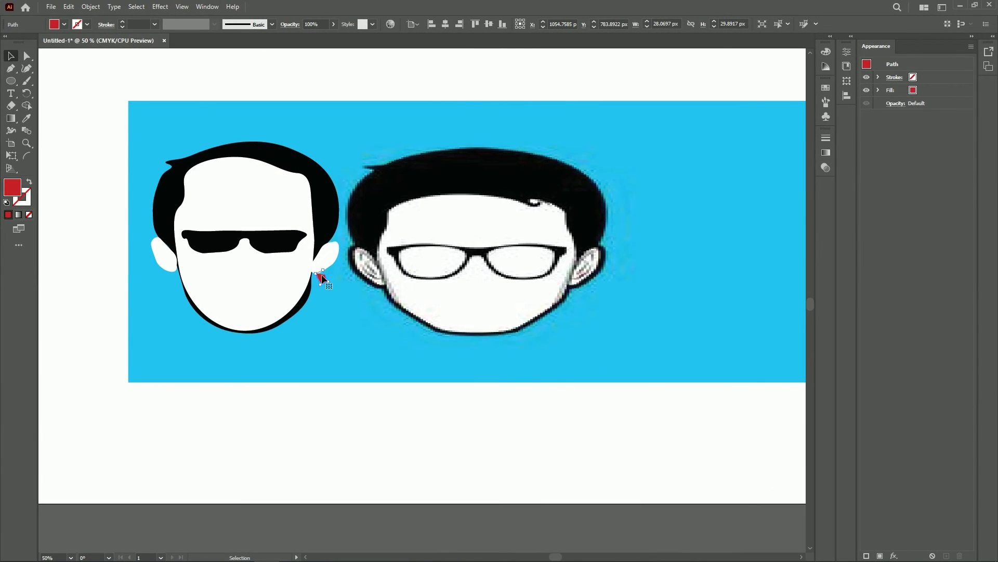
left_click_drag(322, 279, 318, 274)
left_click(327, 411)
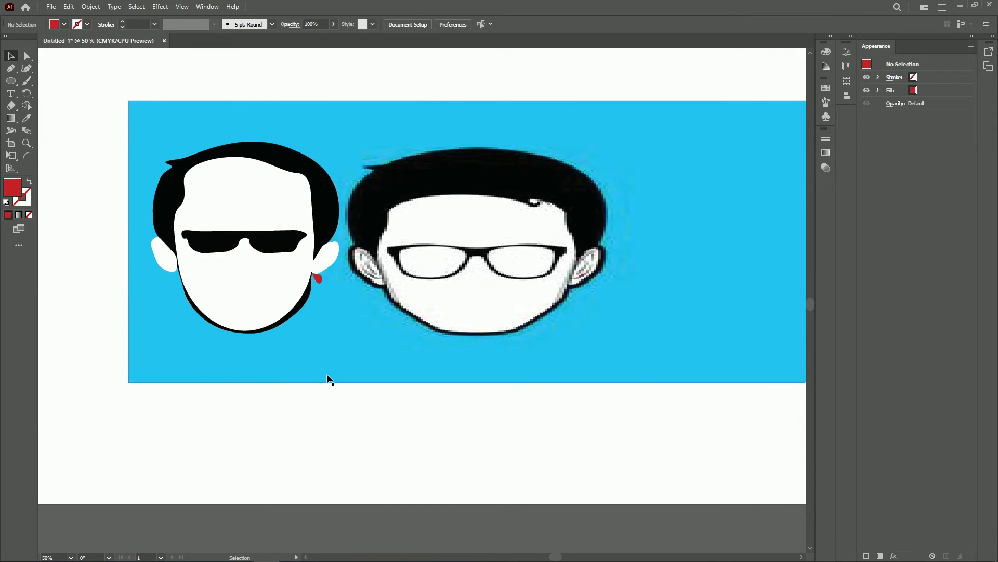
Copy the red earring and paste the duplicate under the traced left ear.
left_click(318, 277)
right_click(319, 278)
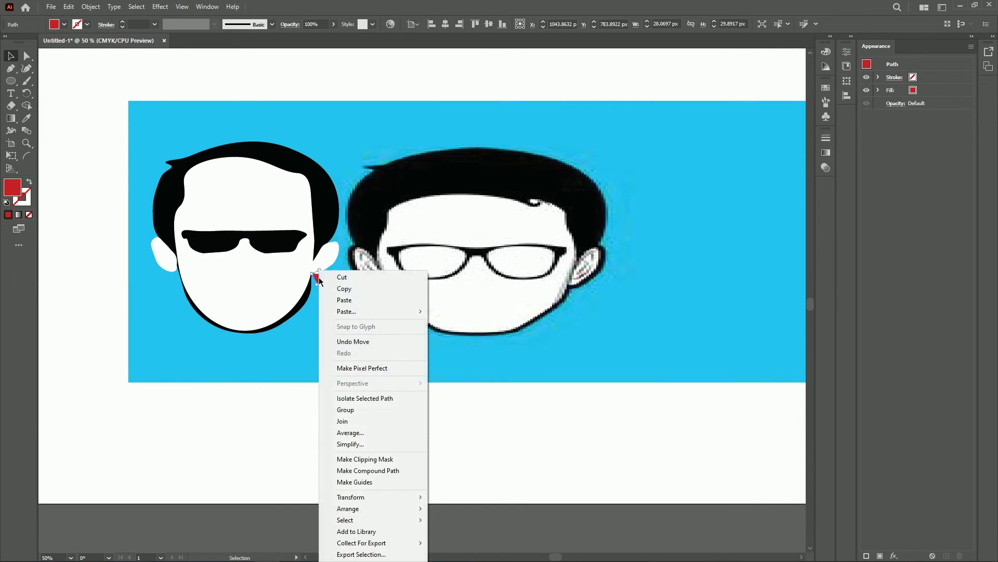
left_click(351, 290)
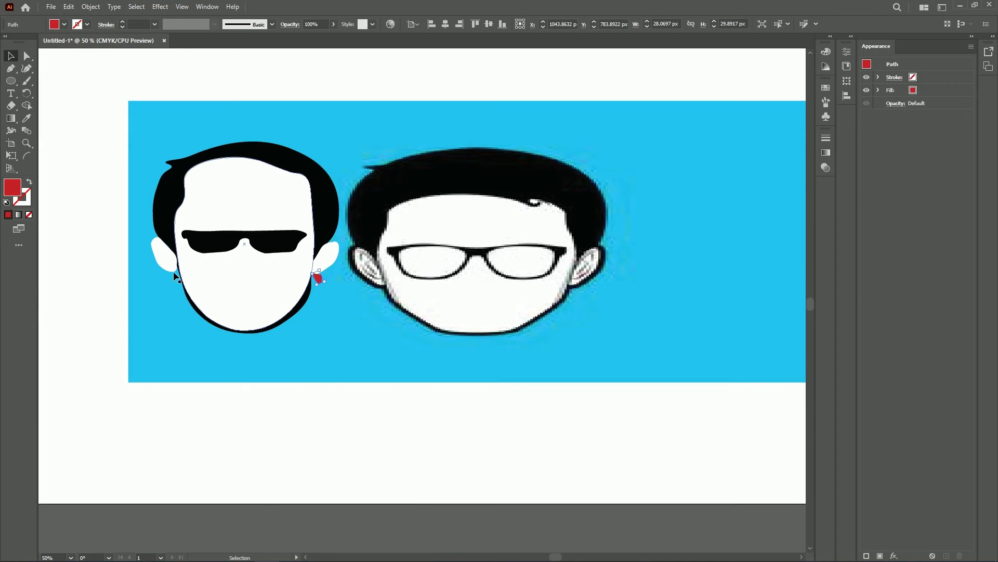
right_click(155, 271)
left_click(174, 300)
left_click_drag(423, 301, 172, 275)
left_click(169, 294)
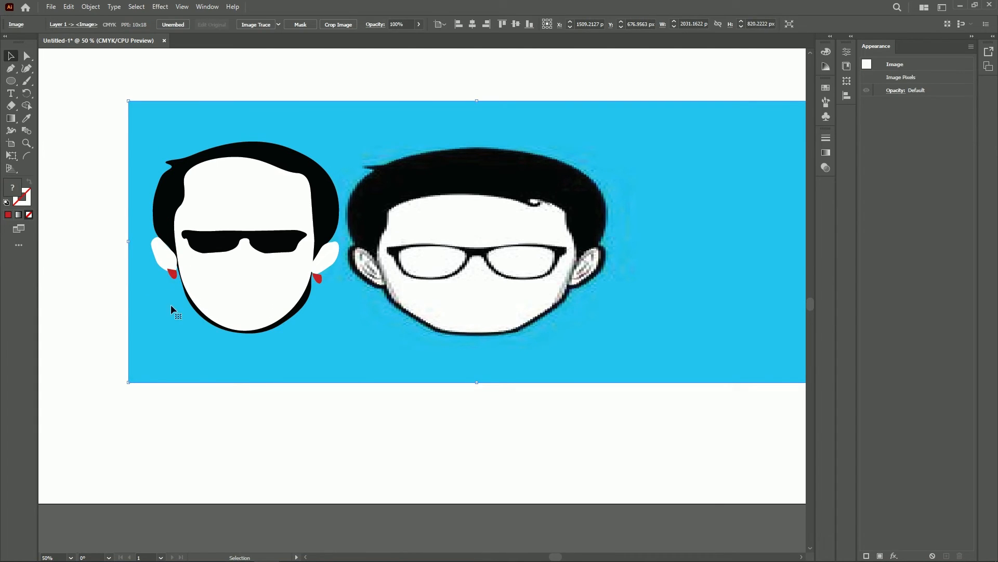
left_click(174, 276)
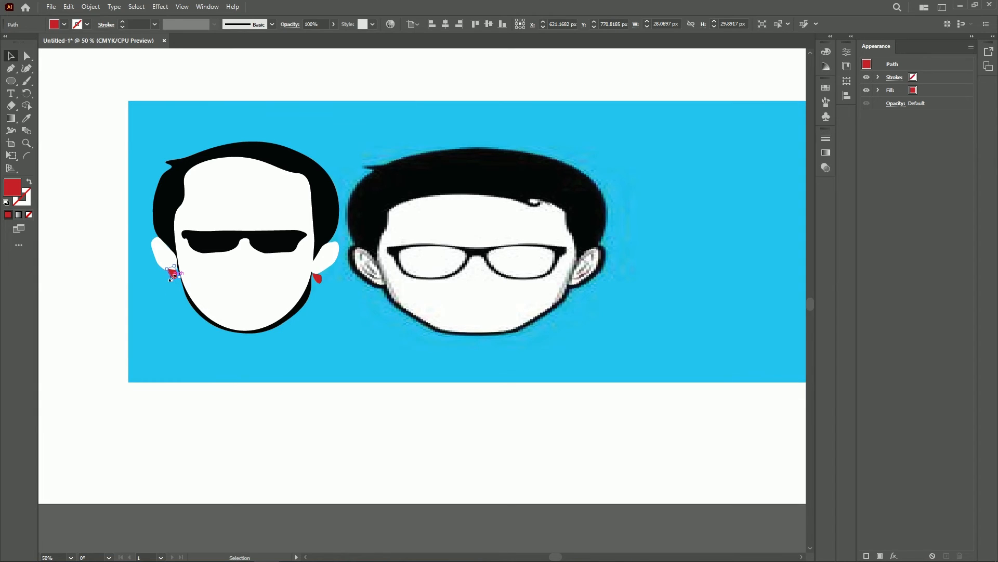
left_click(173, 316)
left_click(173, 275)
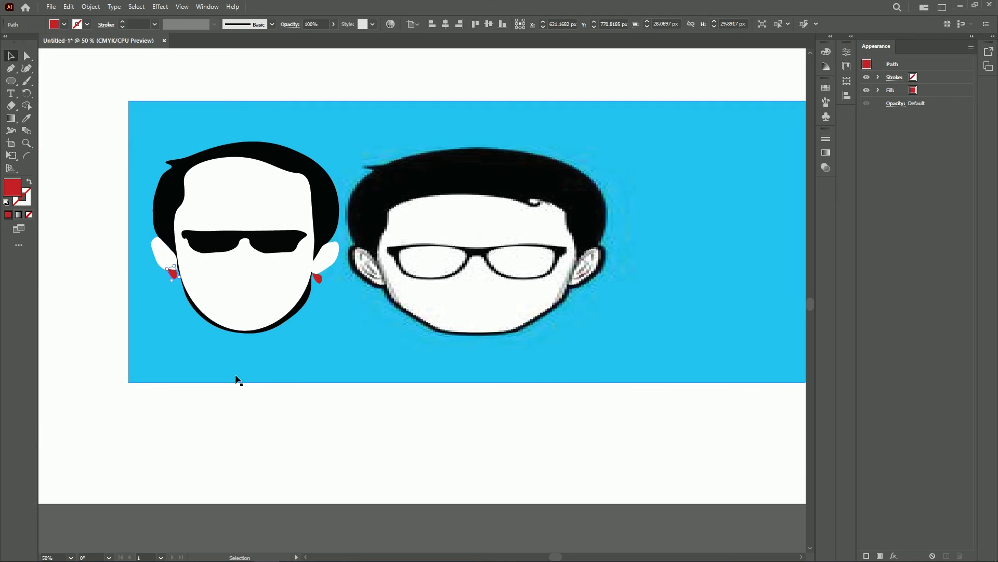
left_click(304, 432)
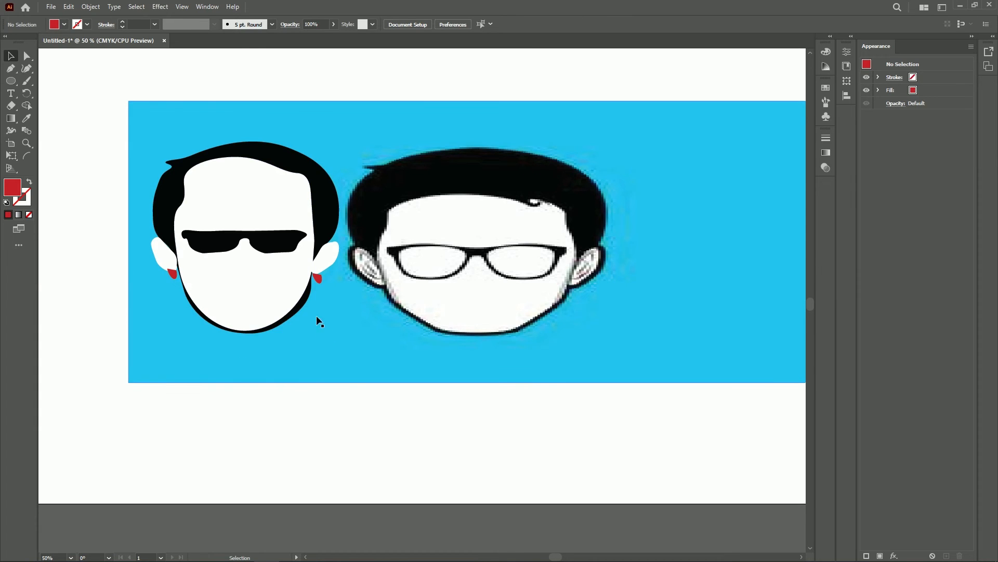
Draw a three-point Curvature smile on the reference face and place it on the traced face at about 185 by 56 px.
left_click(27, 68)
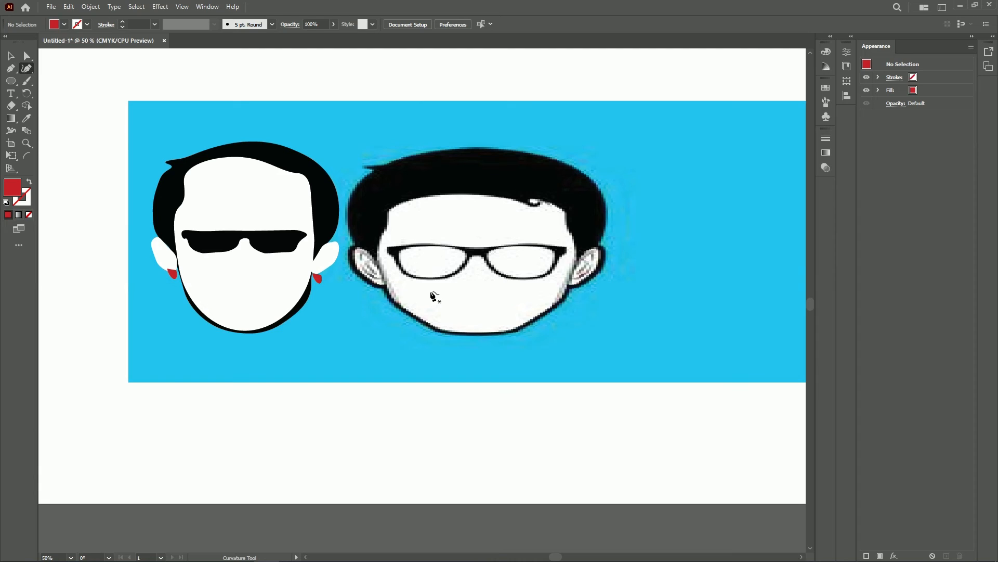
left_click(430, 292)
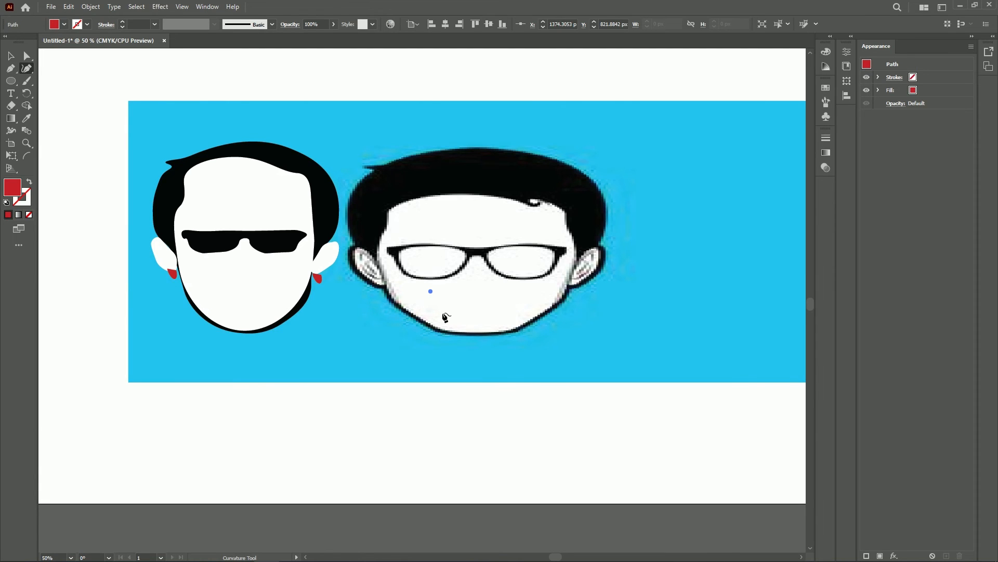
left_click(448, 310)
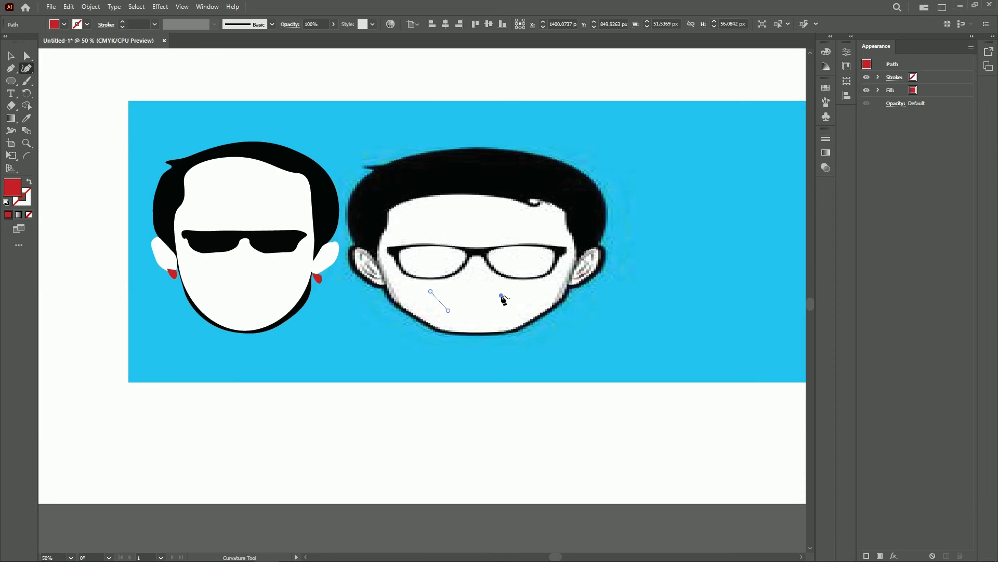
left_click(501, 296)
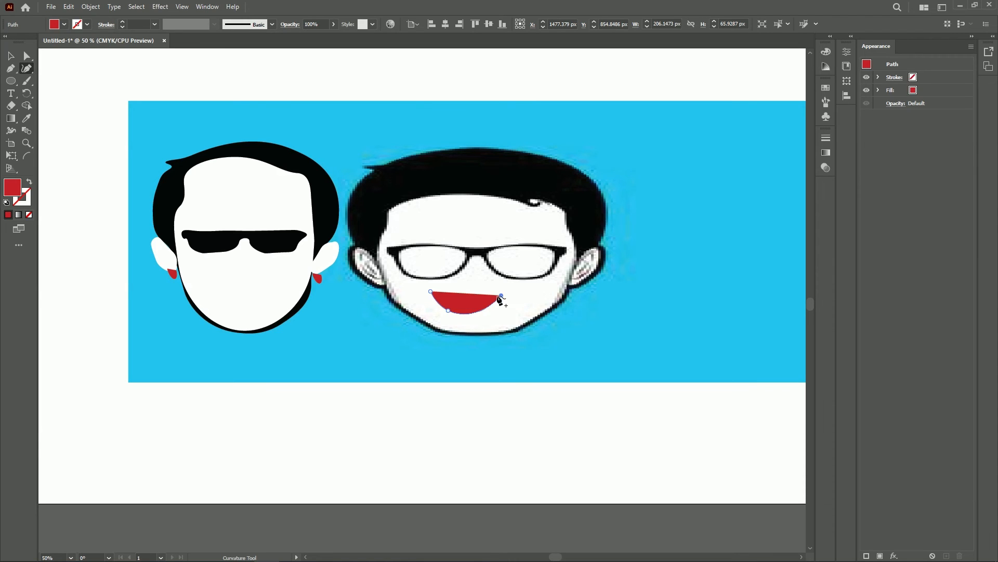
left_click(11, 56)
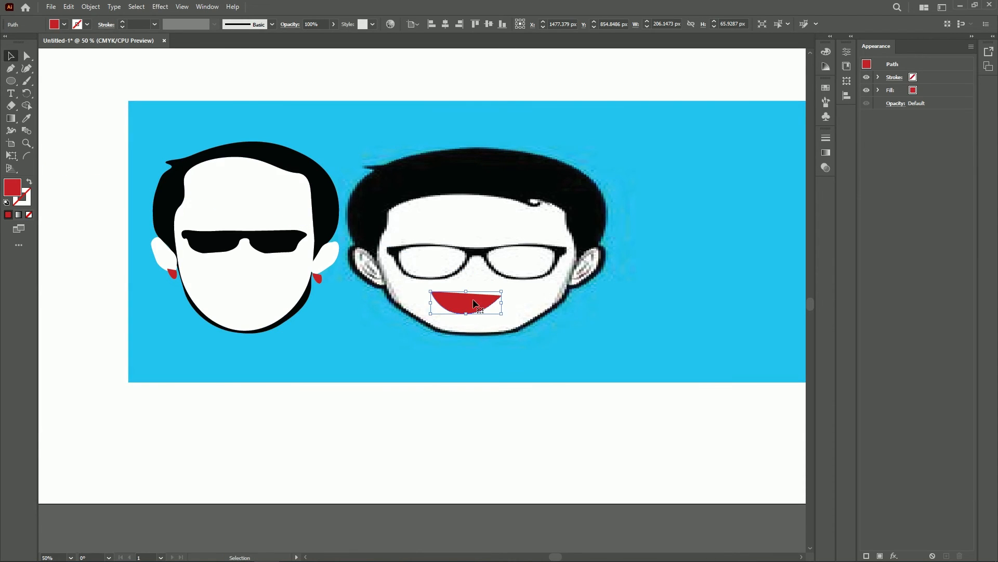
left_click_drag(468, 305, 241, 290)
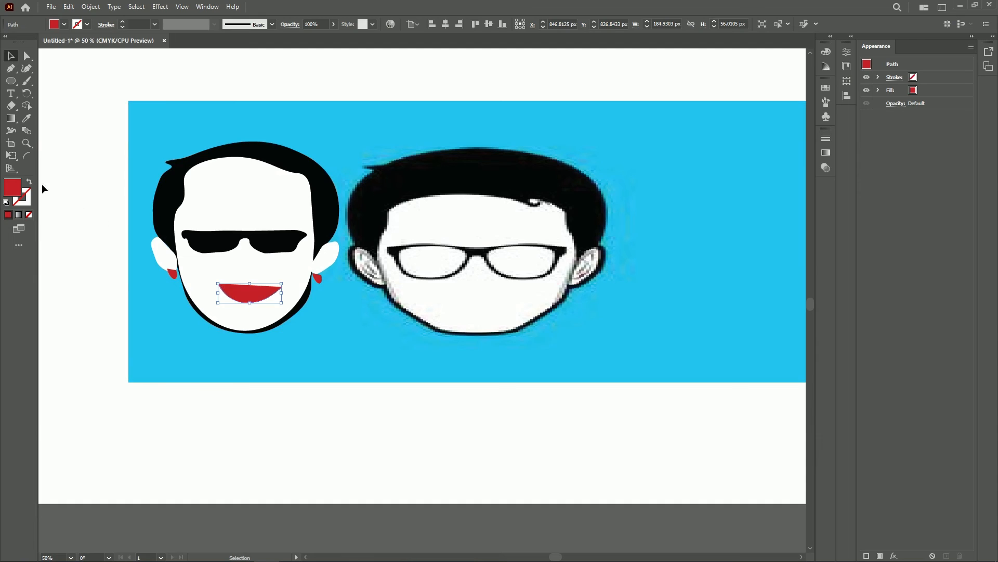
Turn the smile into an unfilled curve with a black 12 pt stroke.
left_click(29, 182)
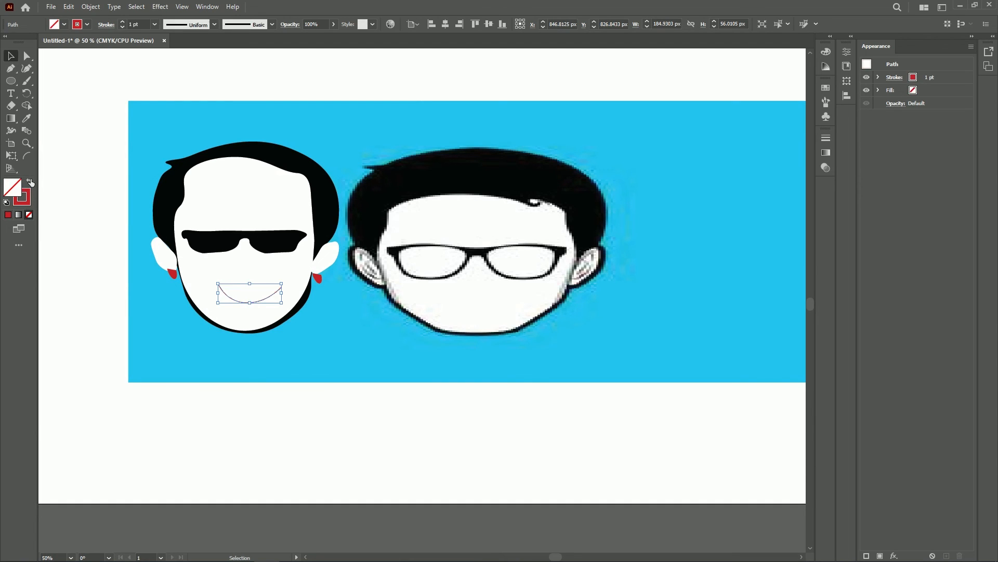
left_click(75, 26)
left_click(88, 42)
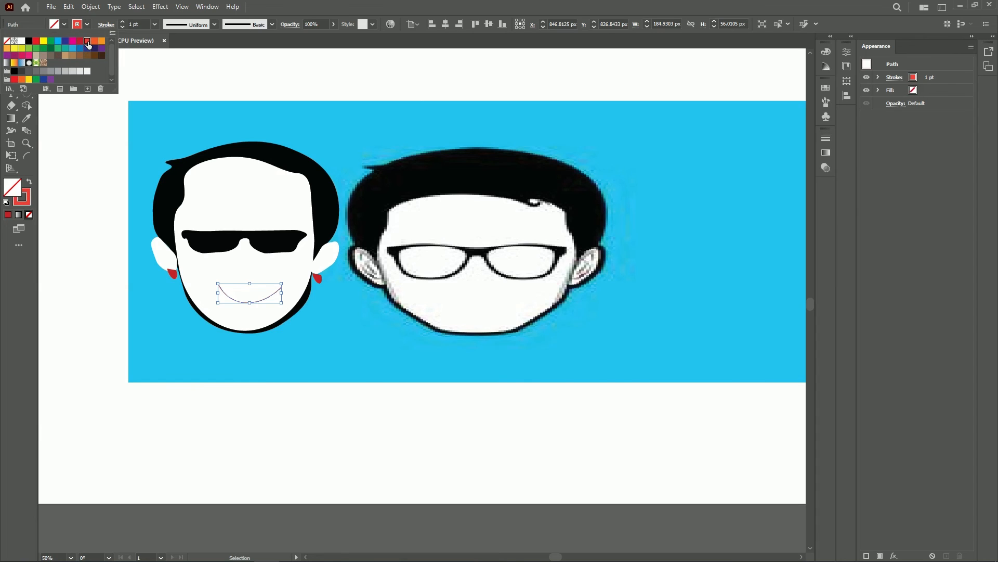
left_click(29, 42)
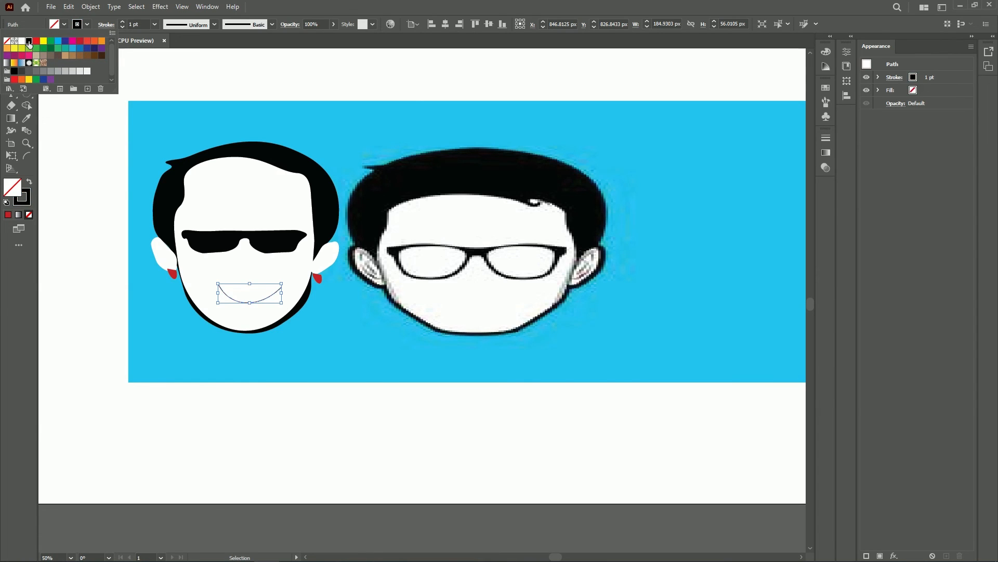
left_click(151, 29)
left_click(155, 24)
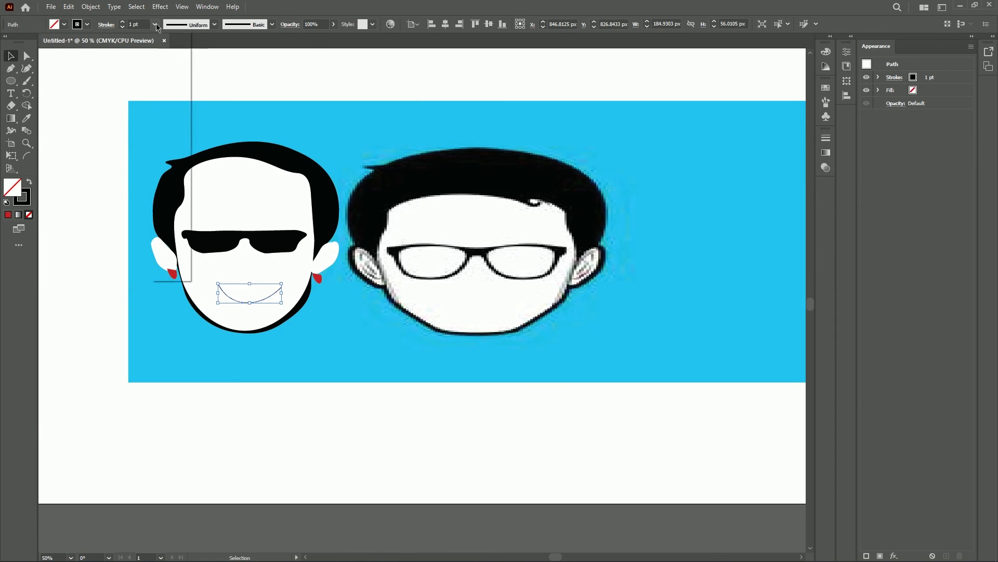
left_click(166, 102)
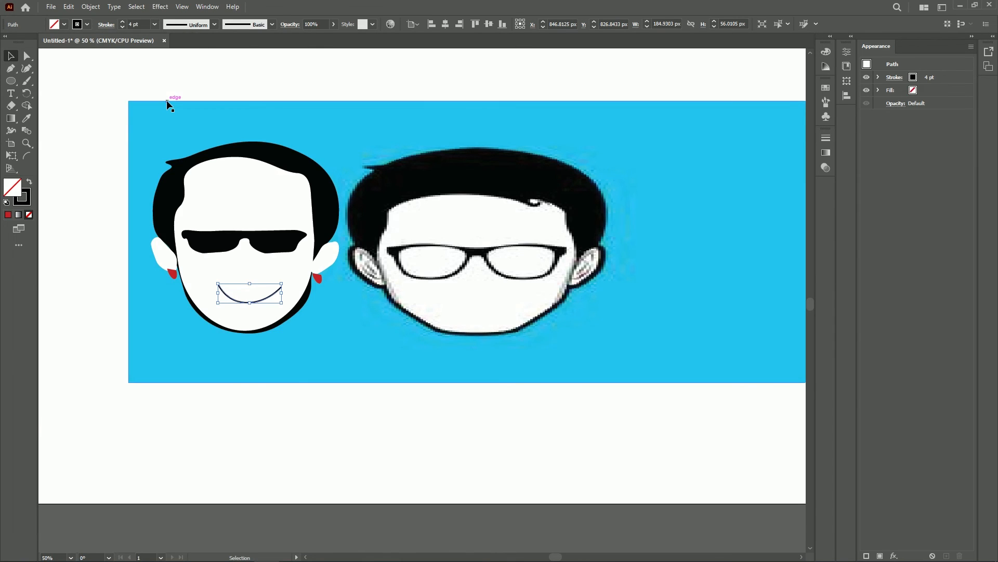
left_click(155, 26)
left_click(166, 140)
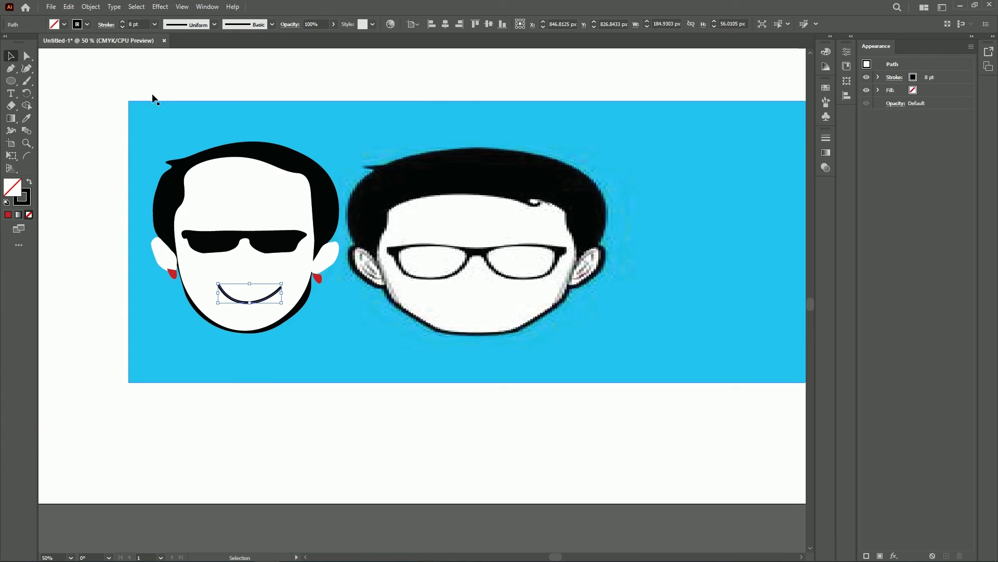
left_click(155, 24)
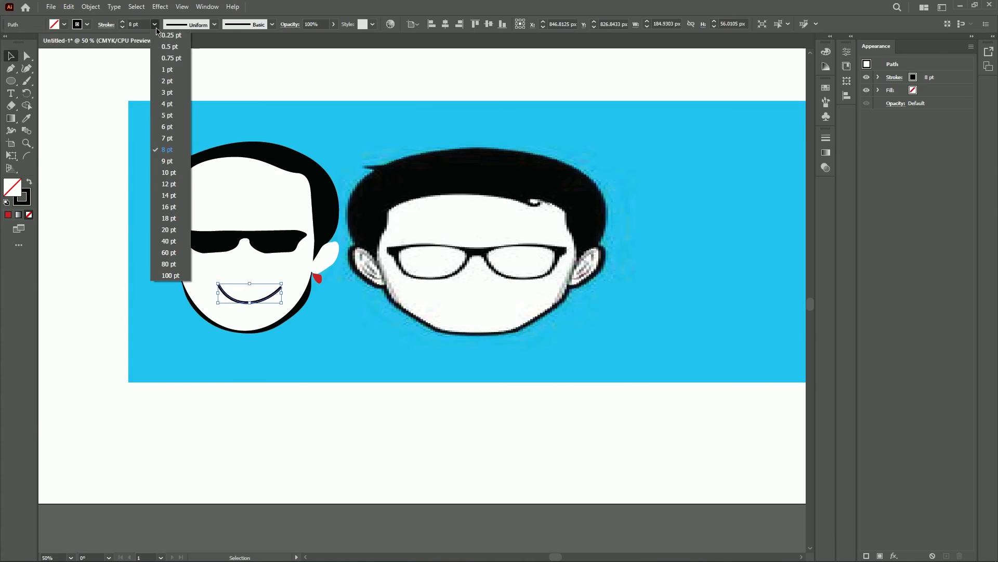
left_click(168, 184)
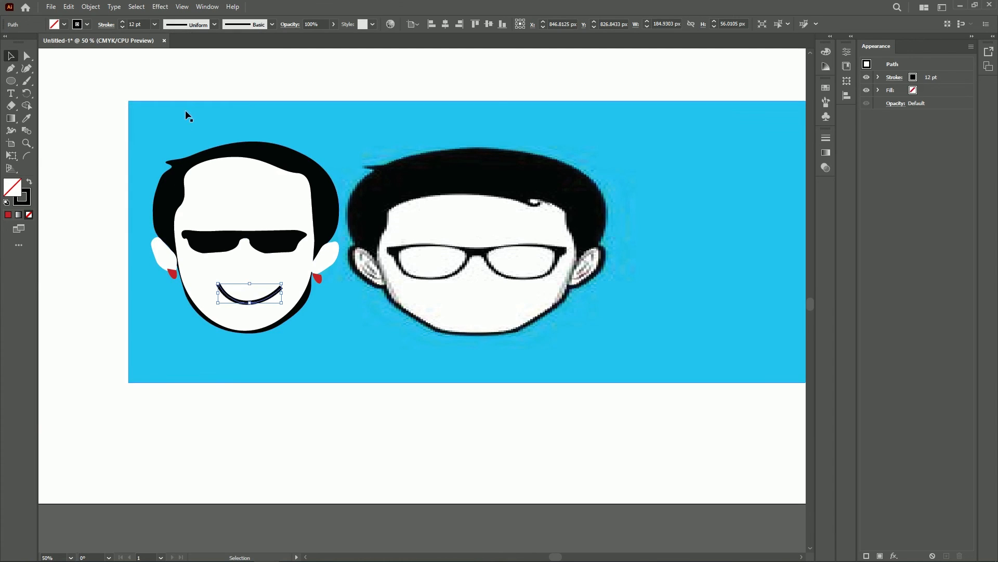
left_click(165, 84)
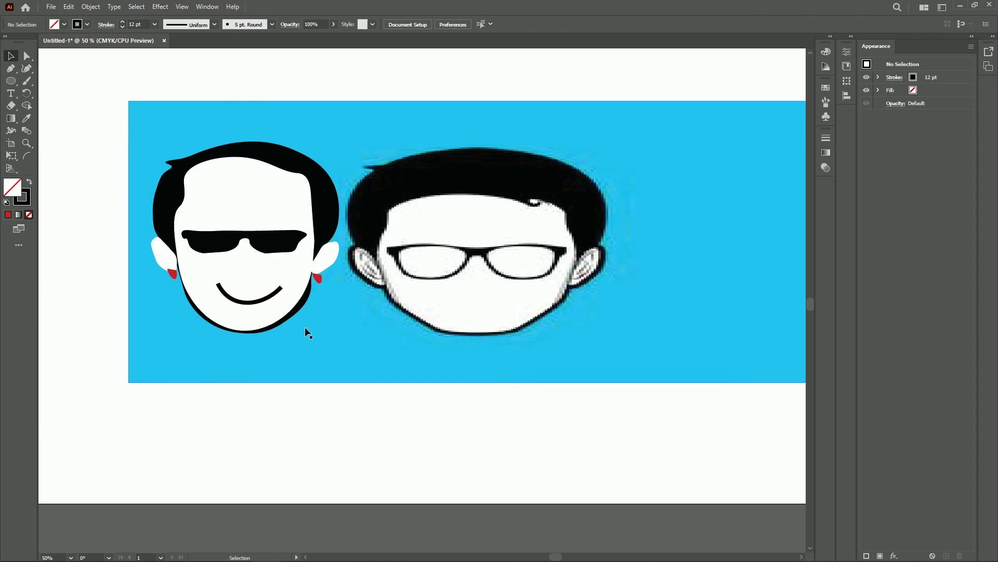
Rotate the smile curve slightly and shrink it to about 165 by 43 px.
left_click(245, 301)
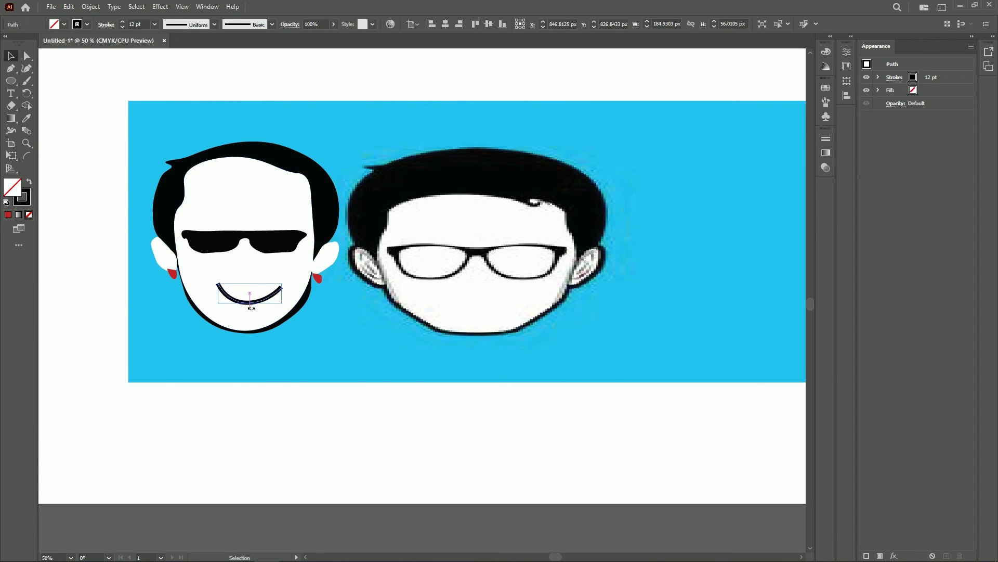
left_click_drag(248, 308, 253, 307)
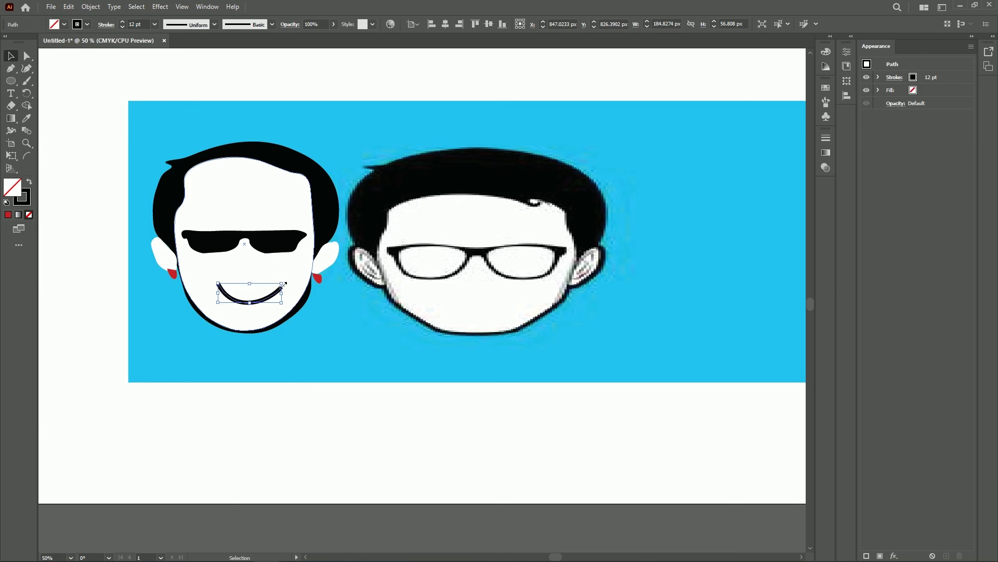
left_click_drag(284, 284, 270, 302)
left_click(330, 465)
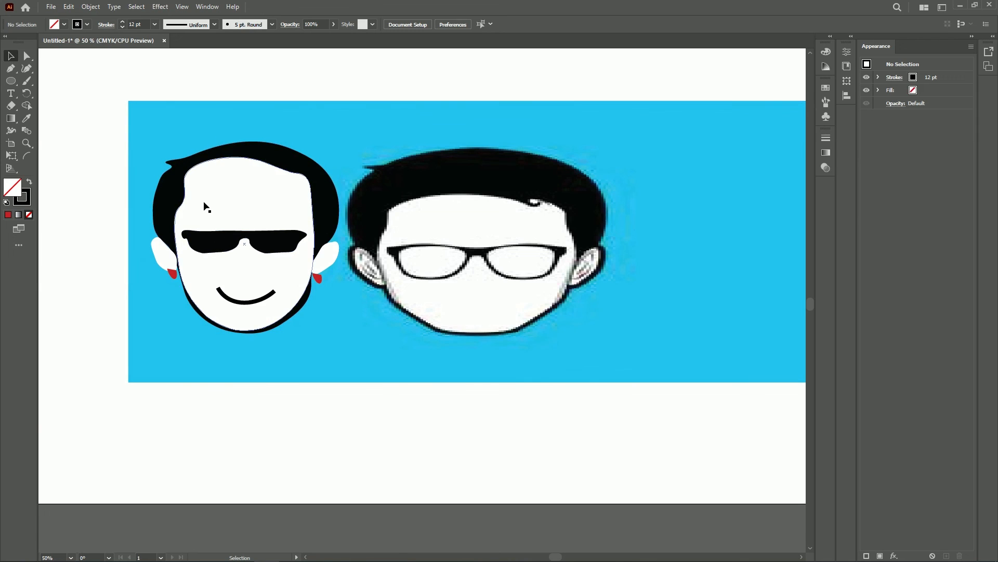
Give the smile's stroke round caps.
left_click(220, 301)
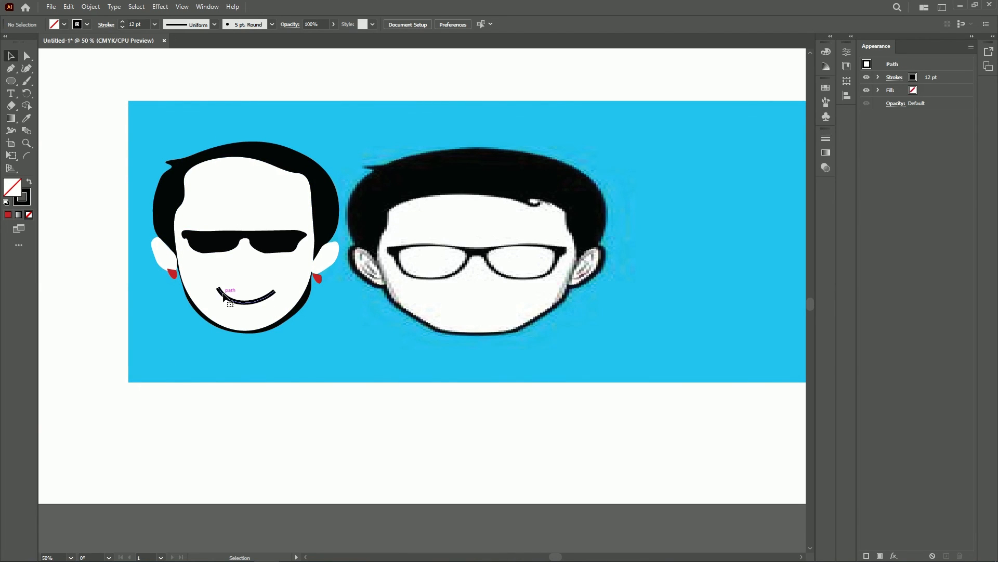
left_click(85, 25)
left_click(85, 25)
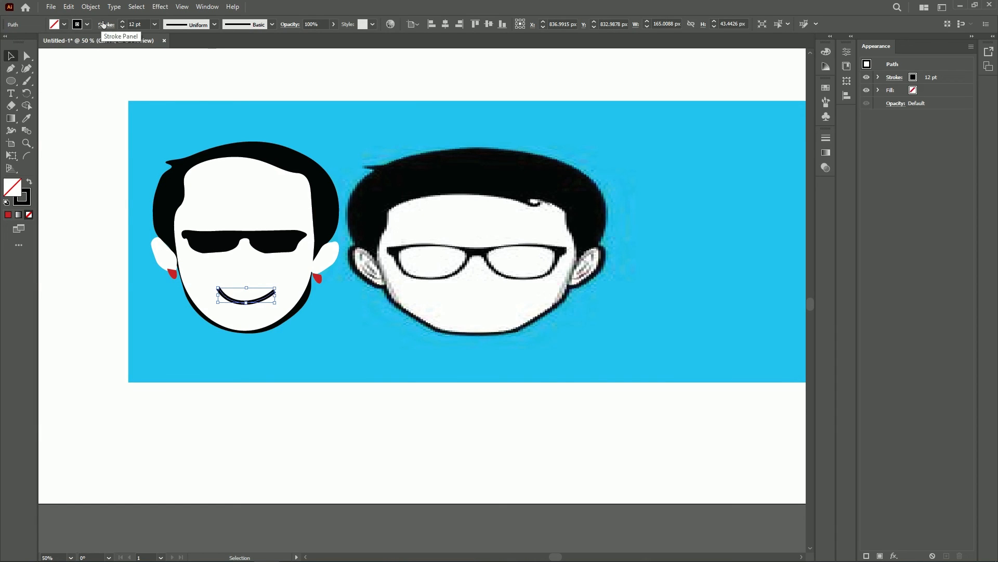
left_click(104, 24)
left_click(52, 51)
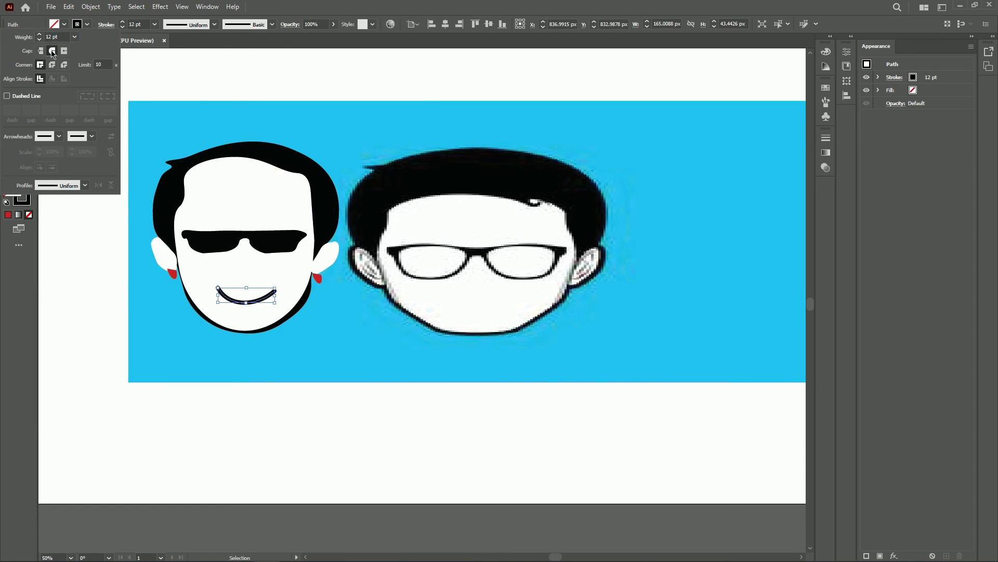
left_click(226, 66)
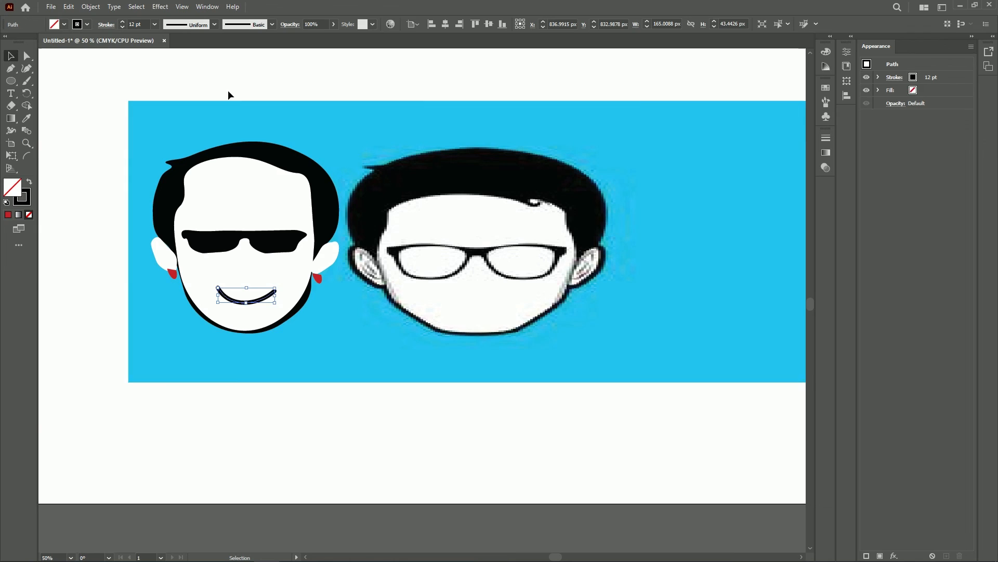
left_click(273, 401)
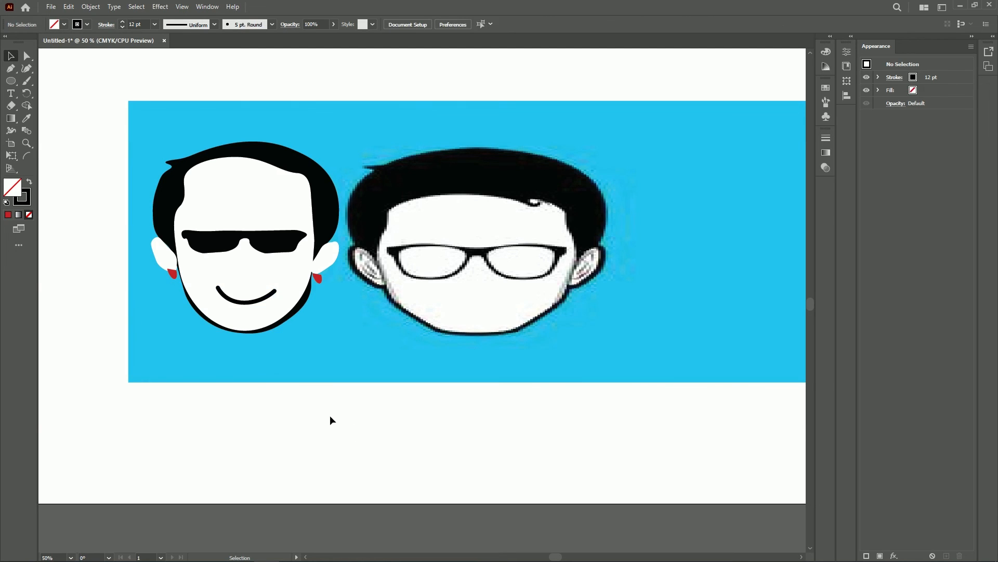